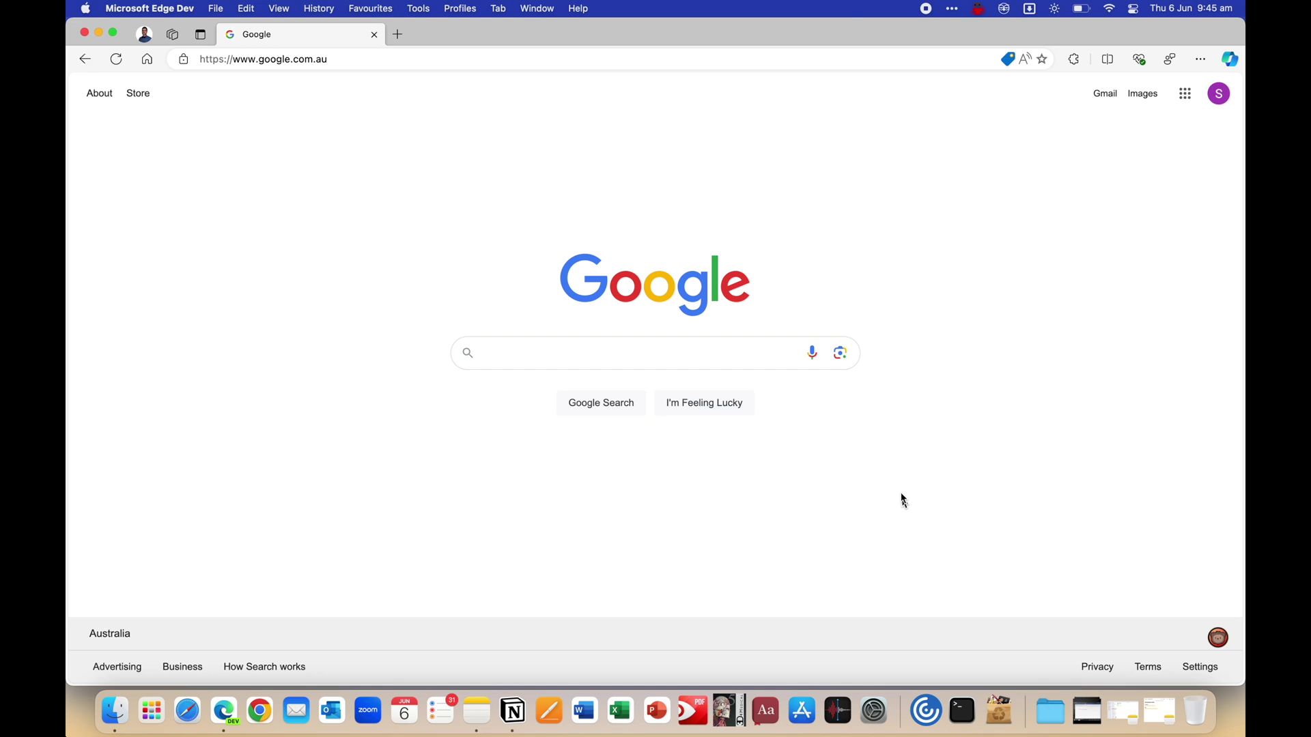
Step: Load imagej.net/ij/download.html and download ImageJ bundled with Java 8 for Mac (ij154-osx-java8.zip)
click(681, 61)
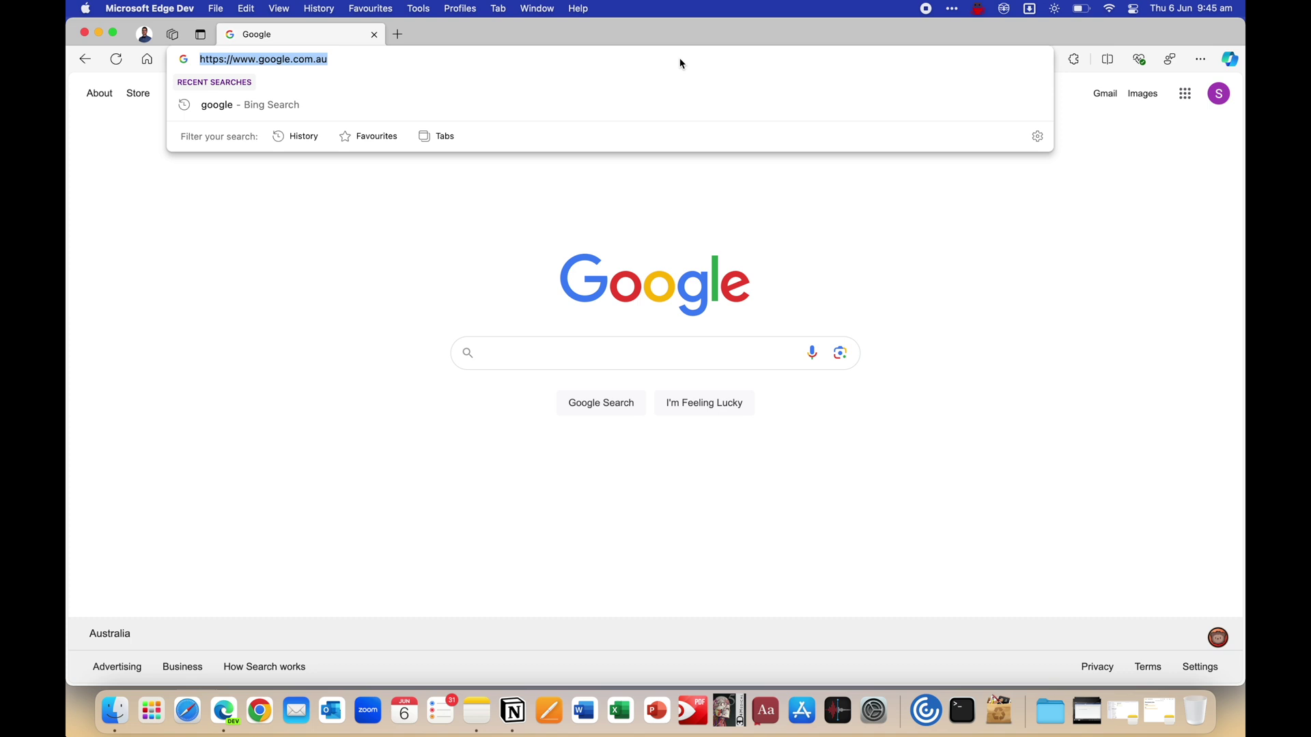
text(imagej.net/ij/download.html)
key(Return)
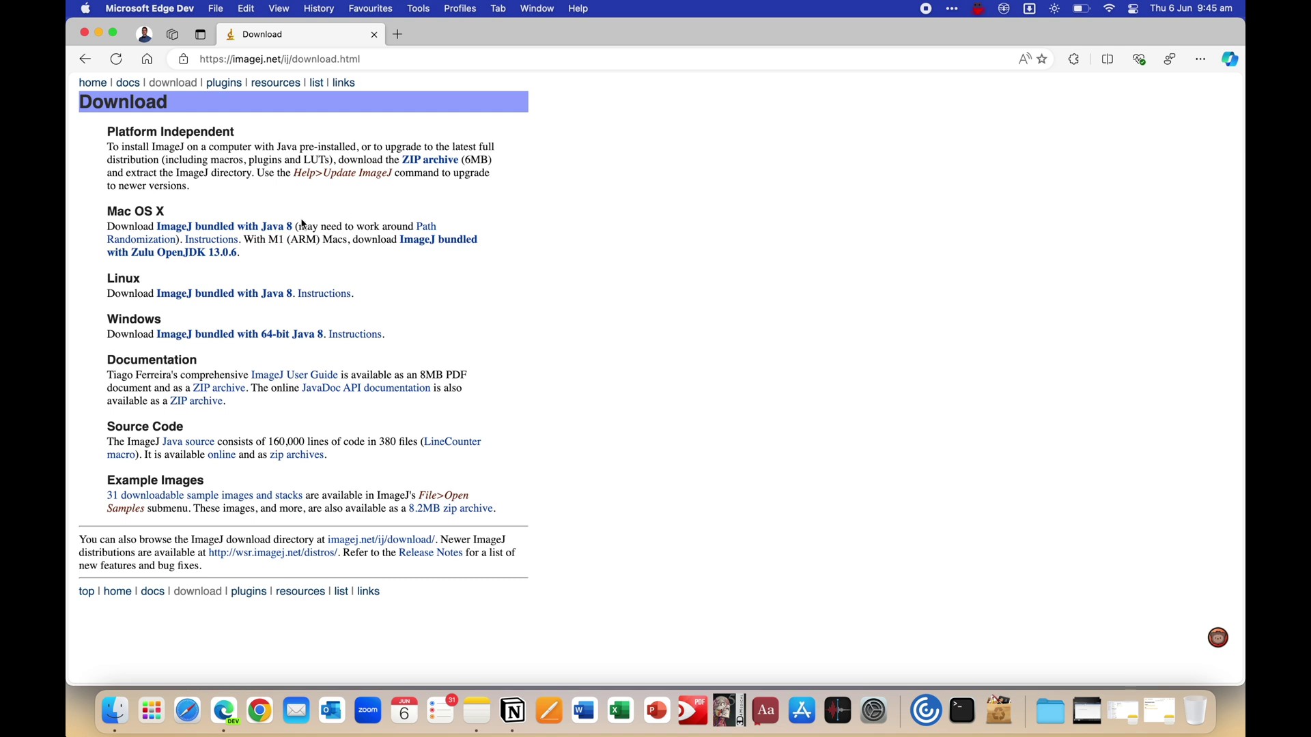
click(277, 231)
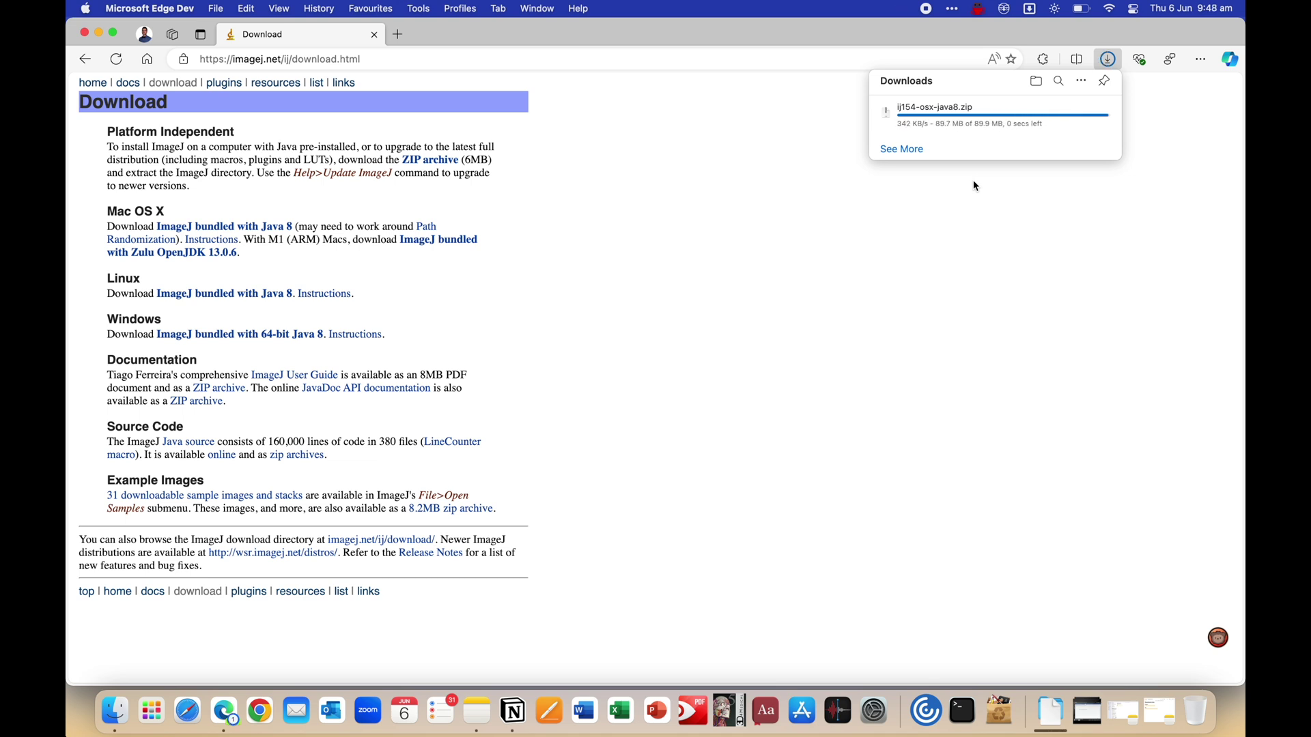
Step: Unpack the ImageJ zip, move ImageJ.app to Applications, launch it from Launchpad, and cancel the unverified-developer warning
click(915, 117)
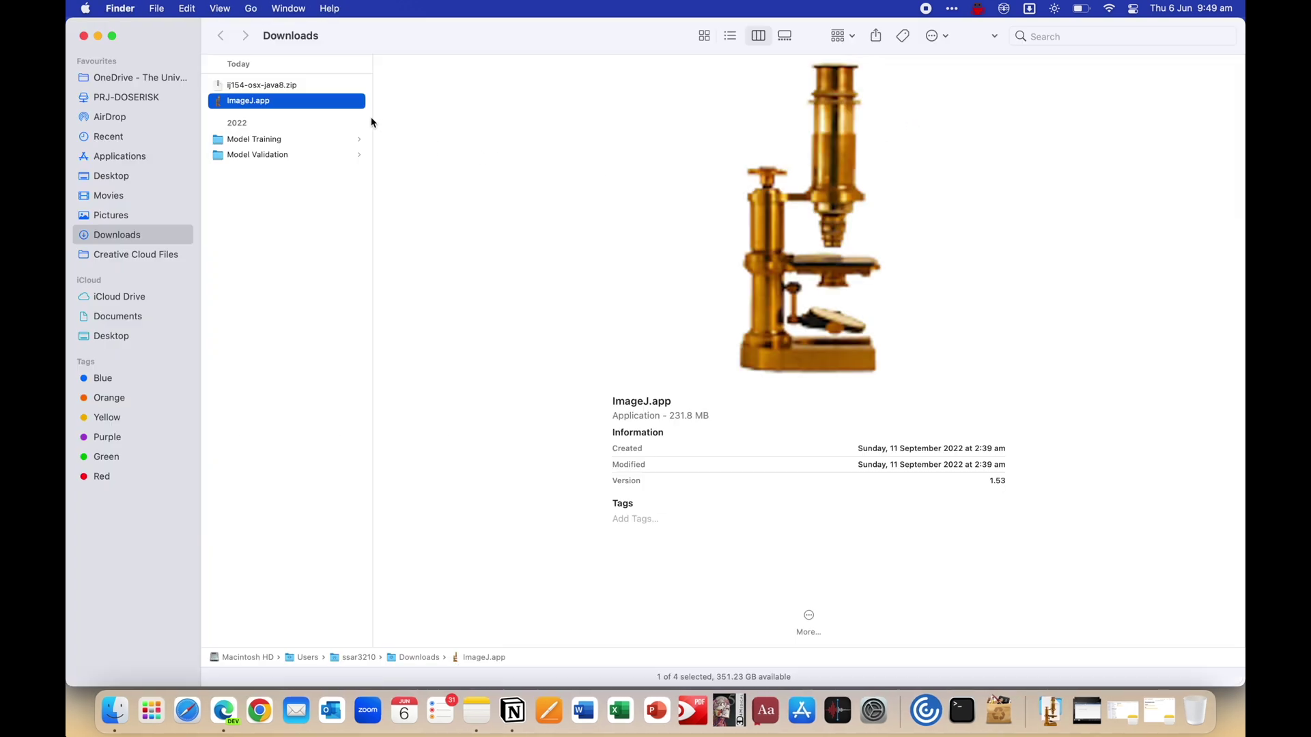
drag(277, 106, 157, 161)
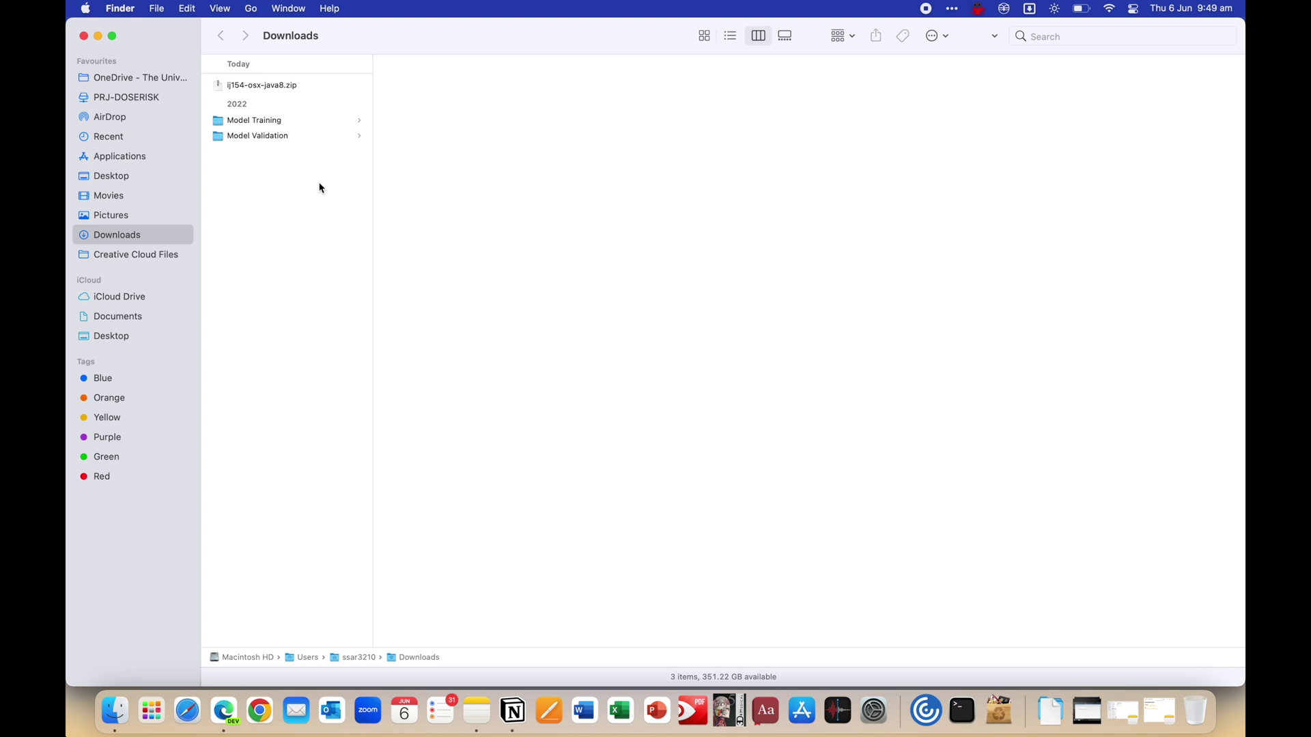
key(F4)
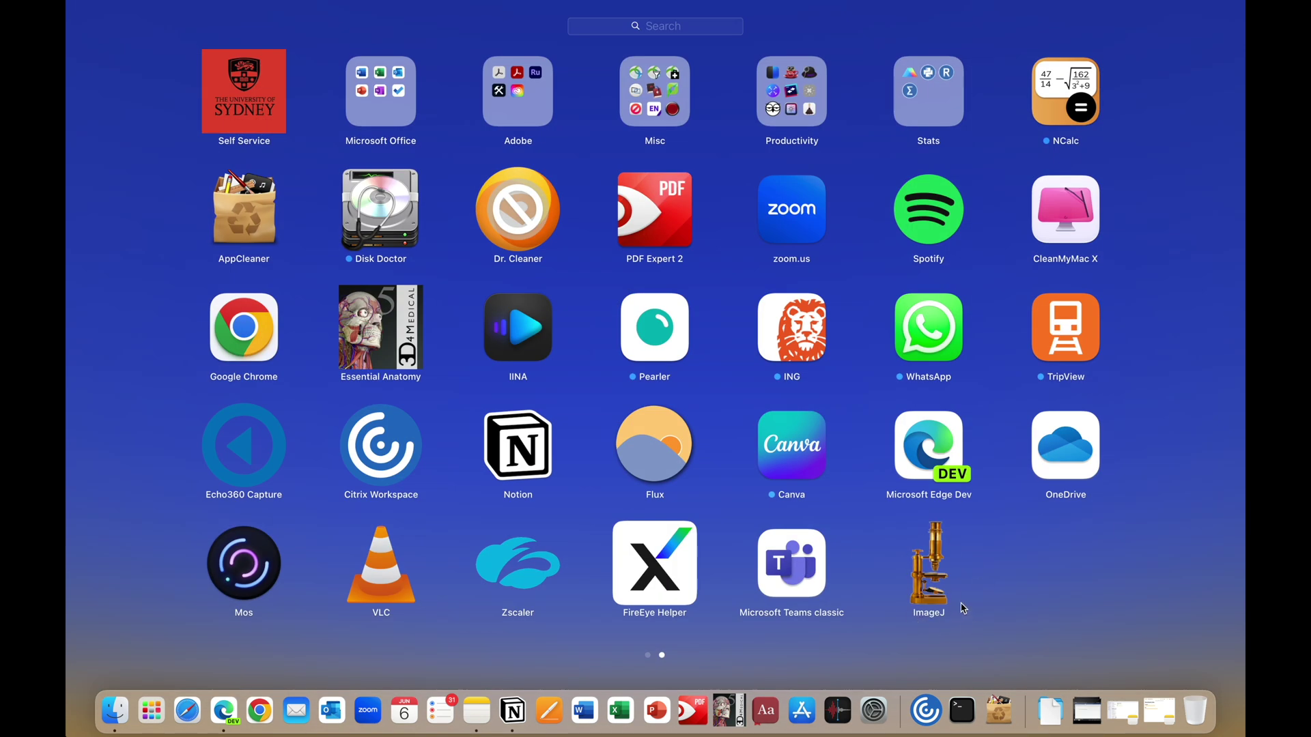
click(932, 585)
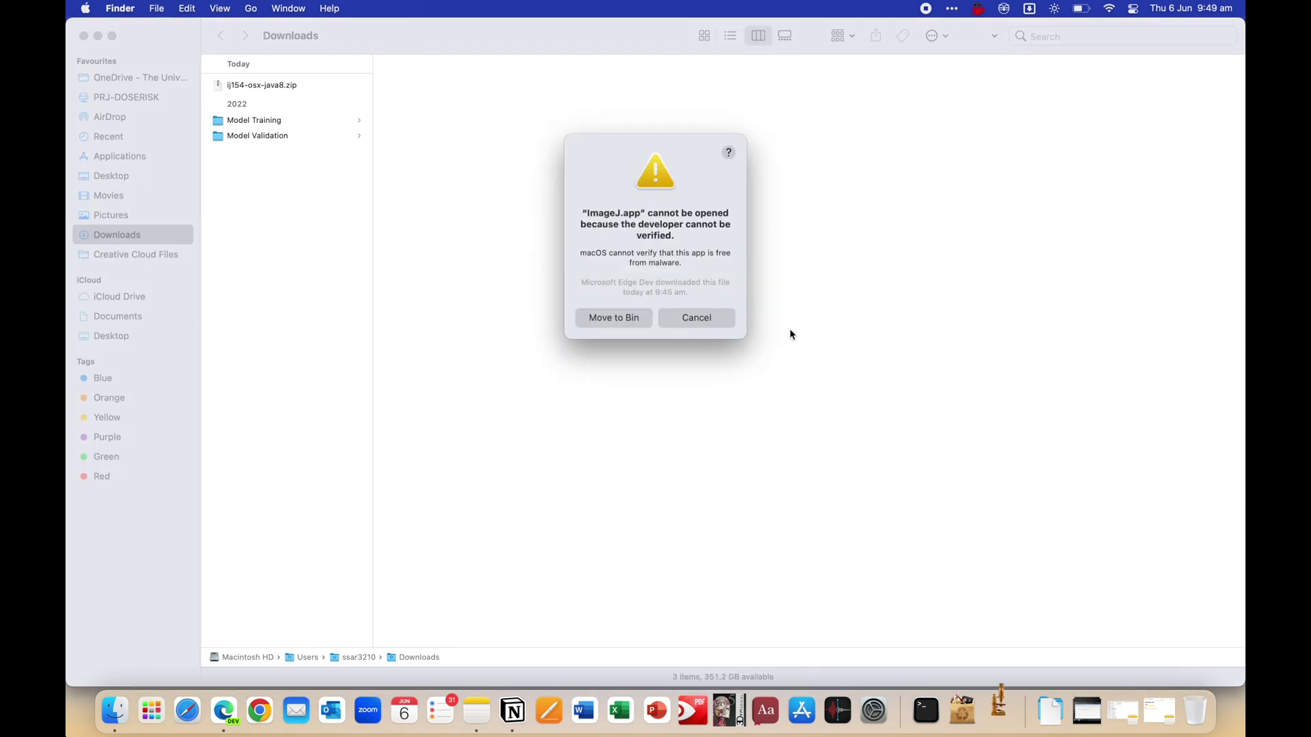
click(725, 322)
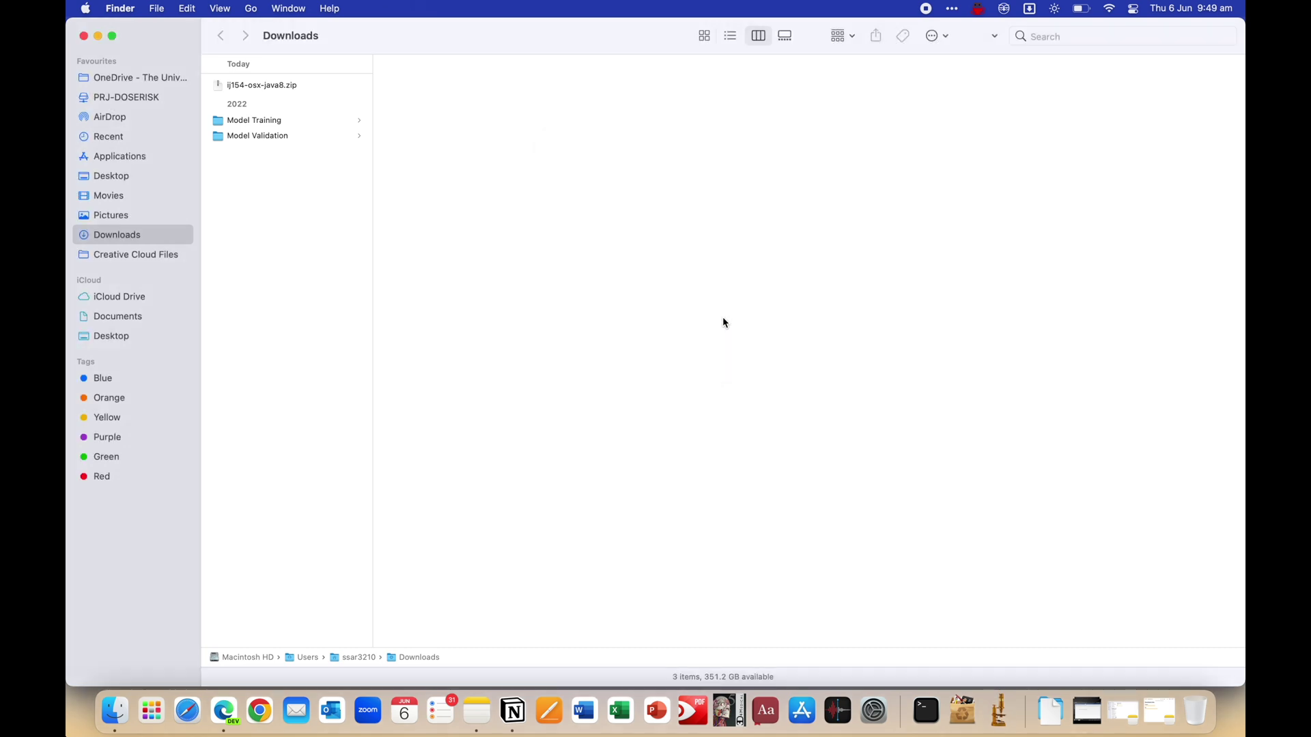
Step: Approve ImageJ.app with Open Anyway in Security & Privacy > General, authenticate, then reposition the ImageJ toolbar
click(874, 710)
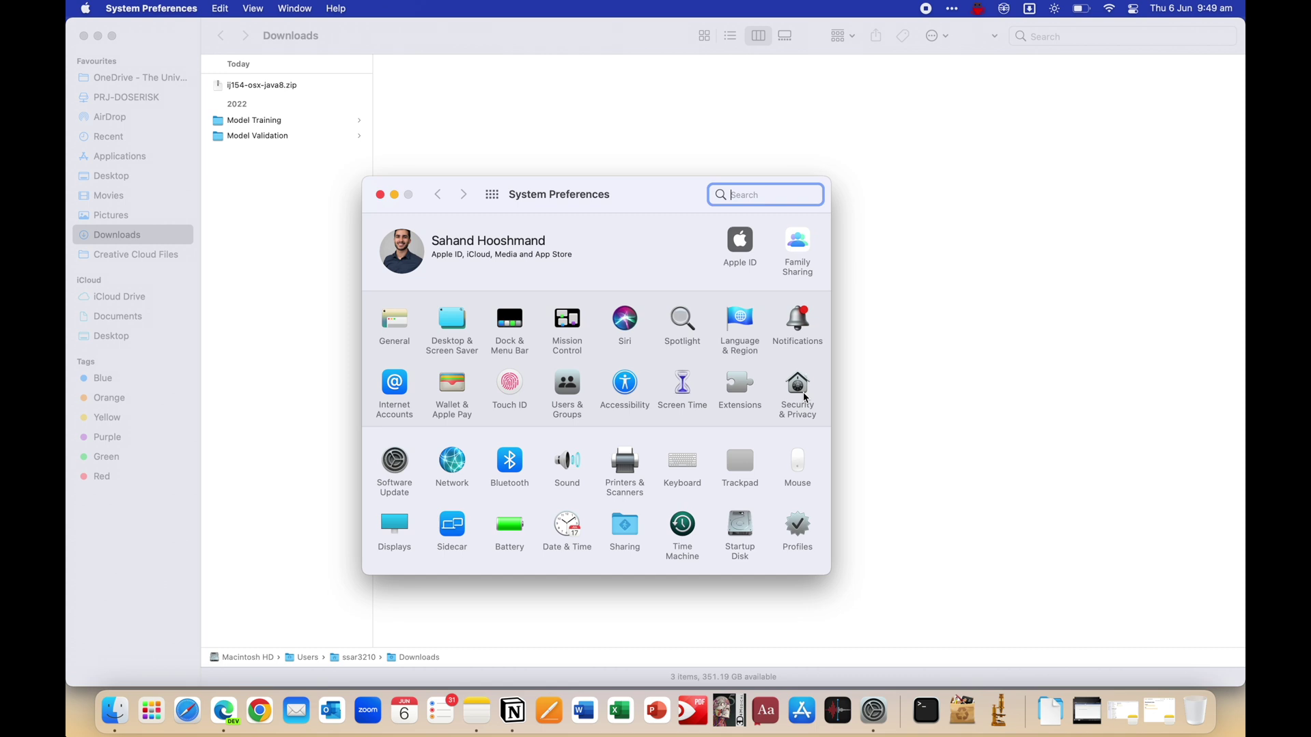
click(805, 398)
click(530, 244)
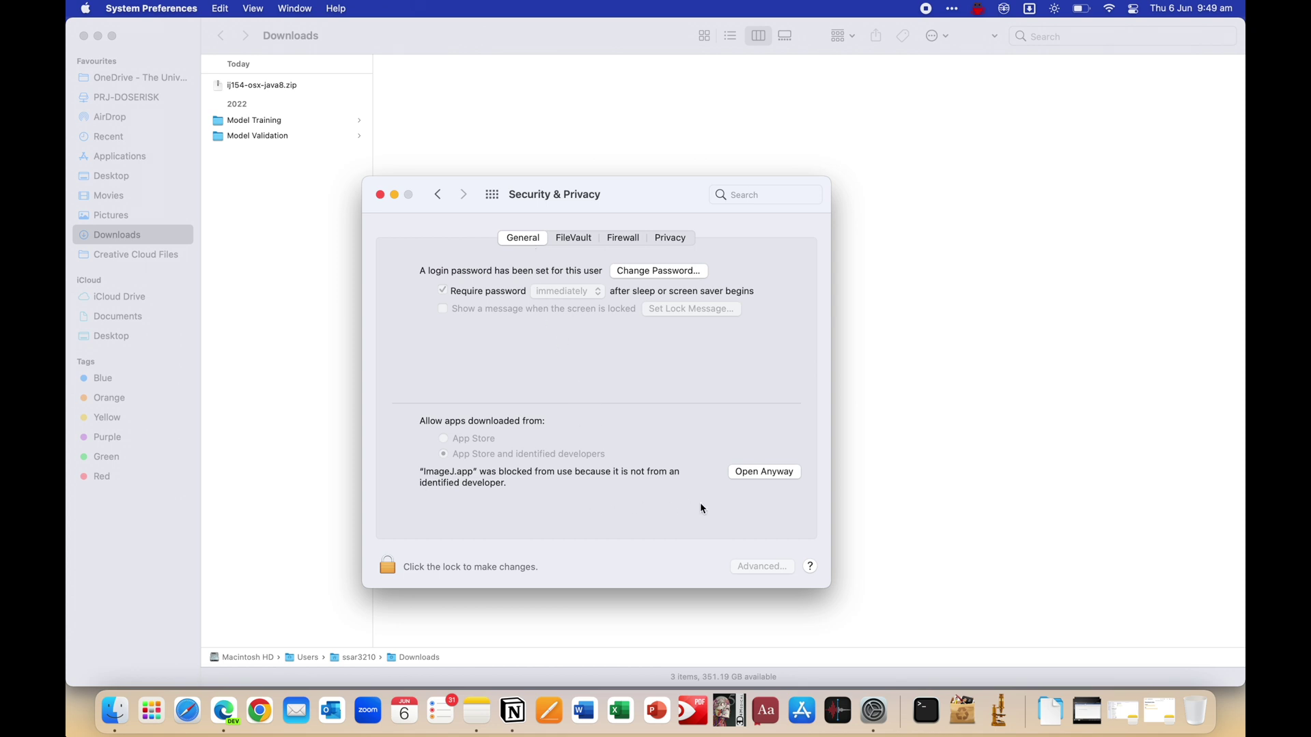
click(768, 476)
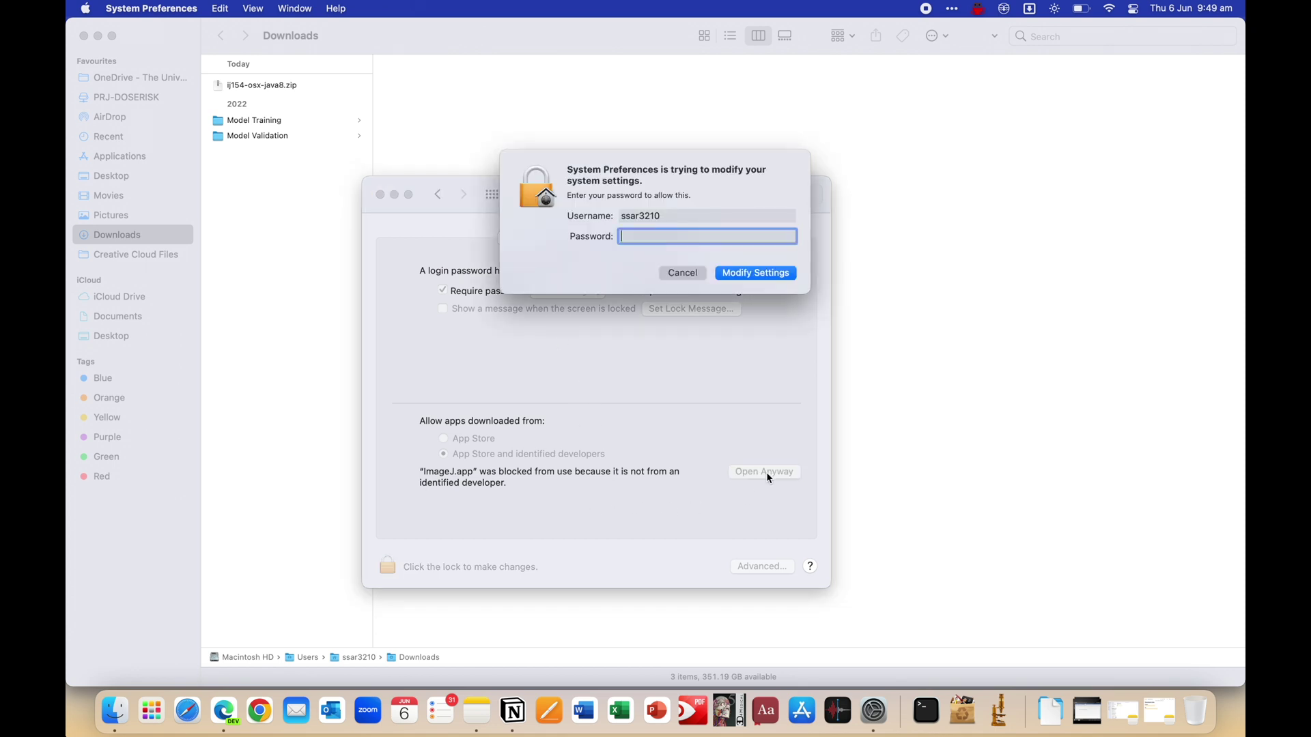
text(••••••••)
click(771, 276)
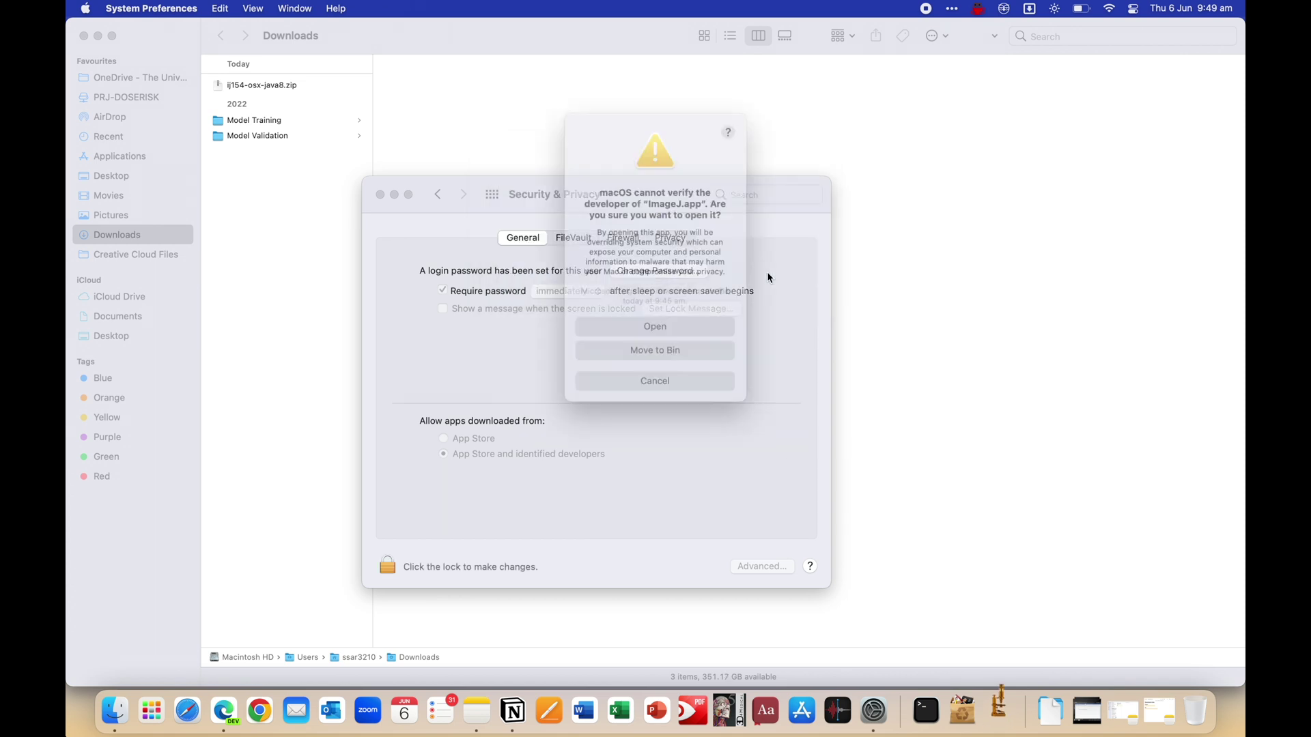
click(680, 326)
mouse_move(862, 501)
mouse_down()
mouse_move(863, 440)
mouse_move(793, 415)
mouse_up()
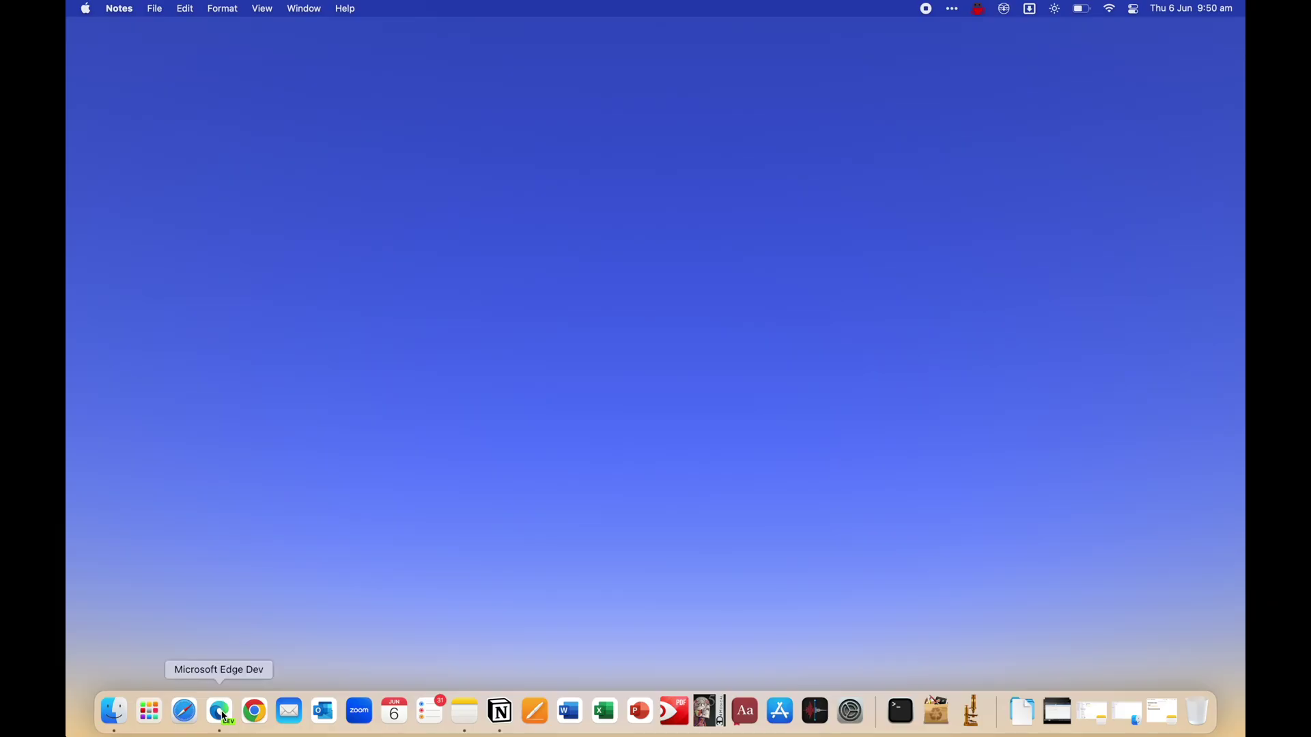
Step: Load imagej.net/software/fiji/downloads in Edge Dev and download Fiji for macOS from imagej.net (USA)
click(219, 712)
text(imagej.net/software/fiji/downloads)
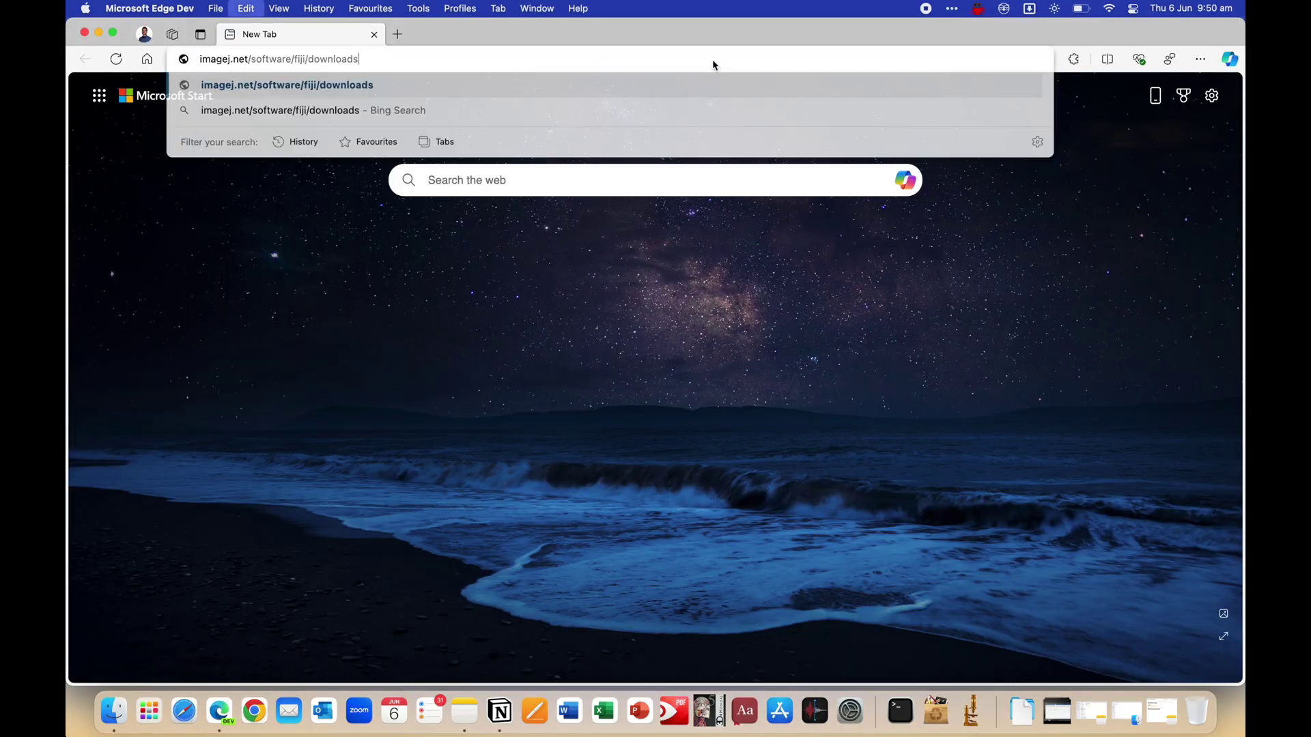
key(Return)
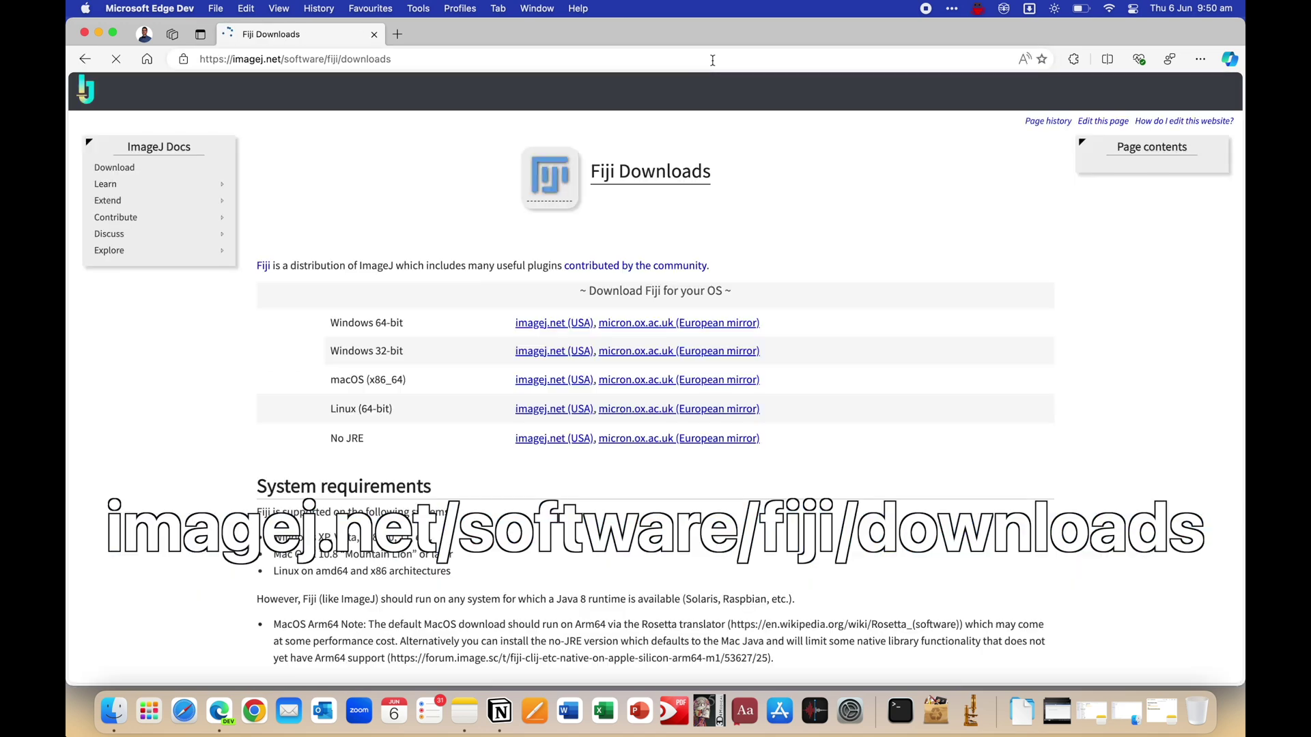
click(559, 380)
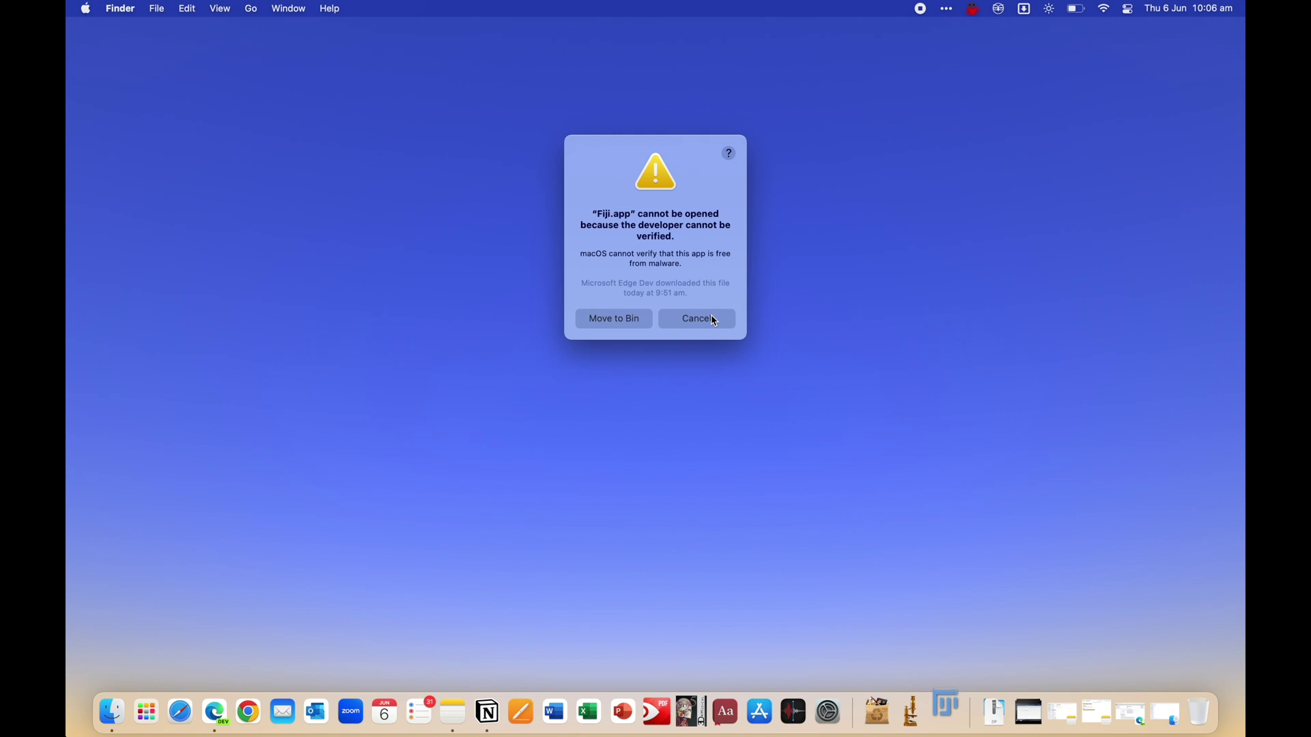
Step: Approve the blocked Fiji.app with Open Anyway in Security & Privacy, authenticating, then minimize the settings window
click(697, 319)
click(828, 712)
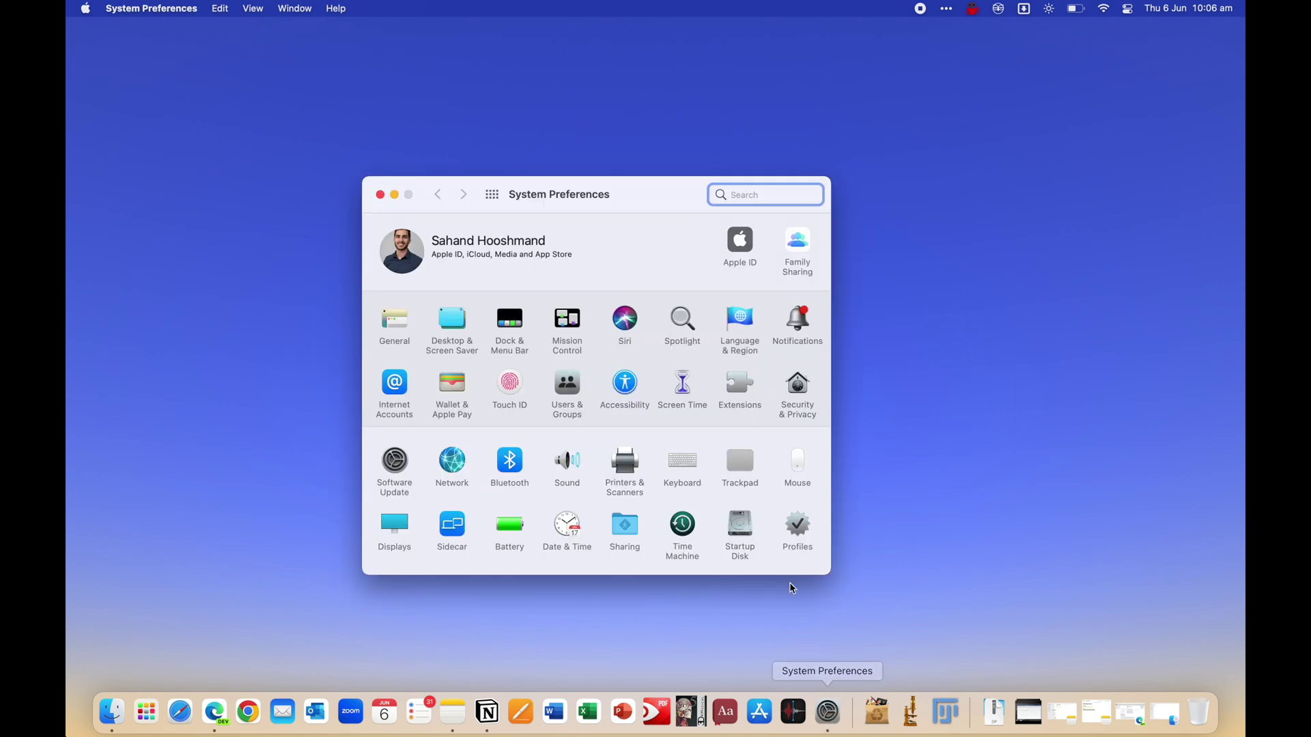
click(800, 398)
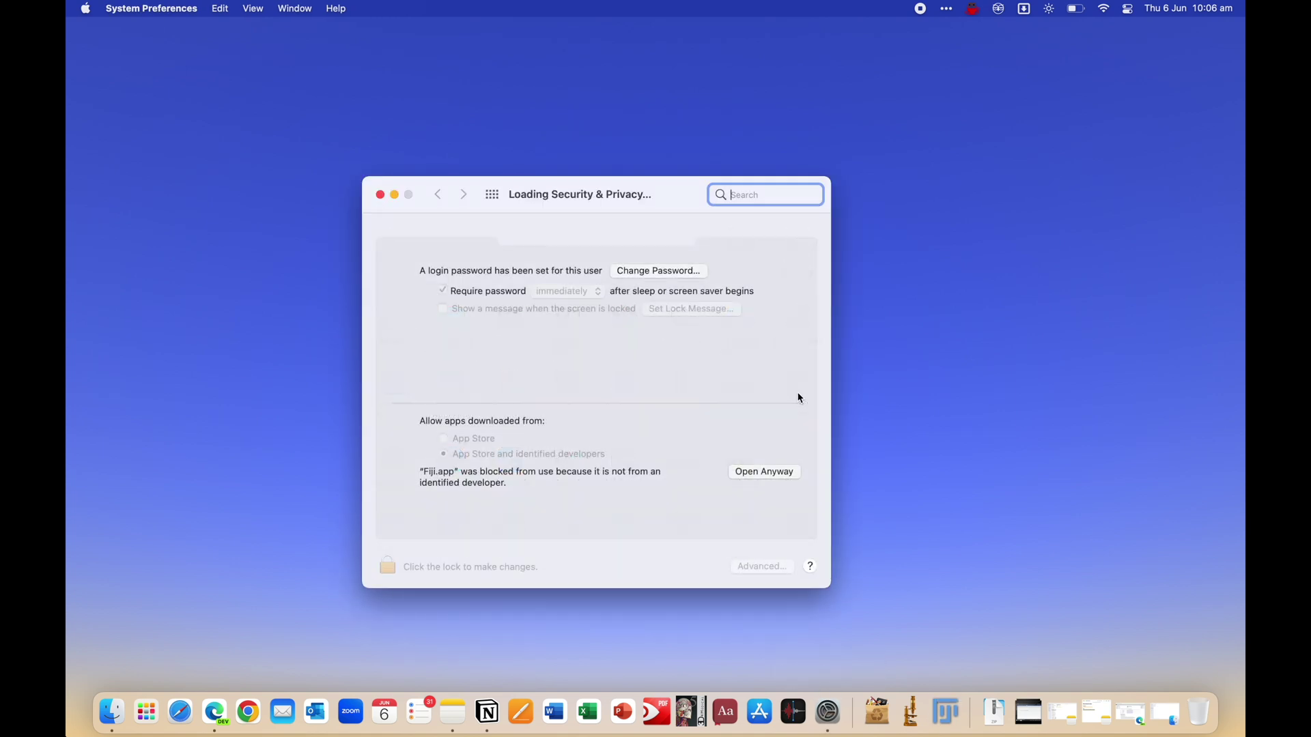
click(779, 477)
text(********)
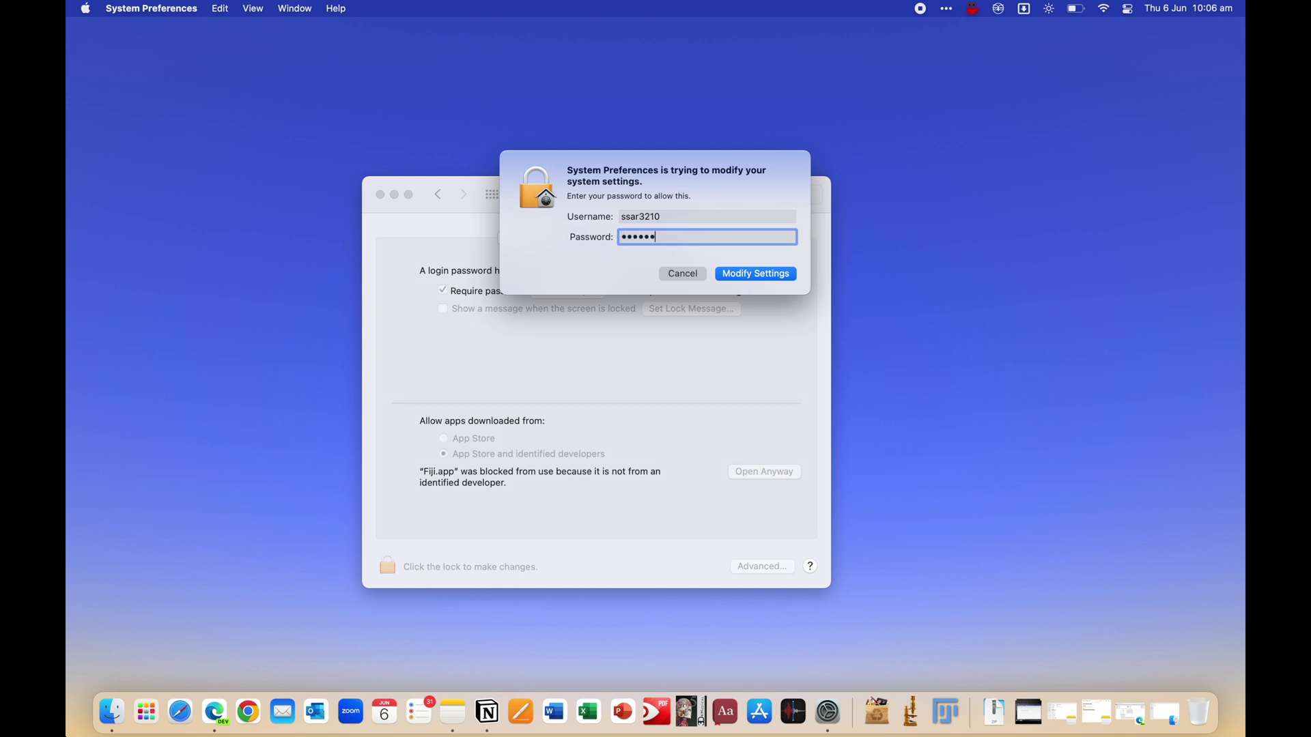
key(Return)
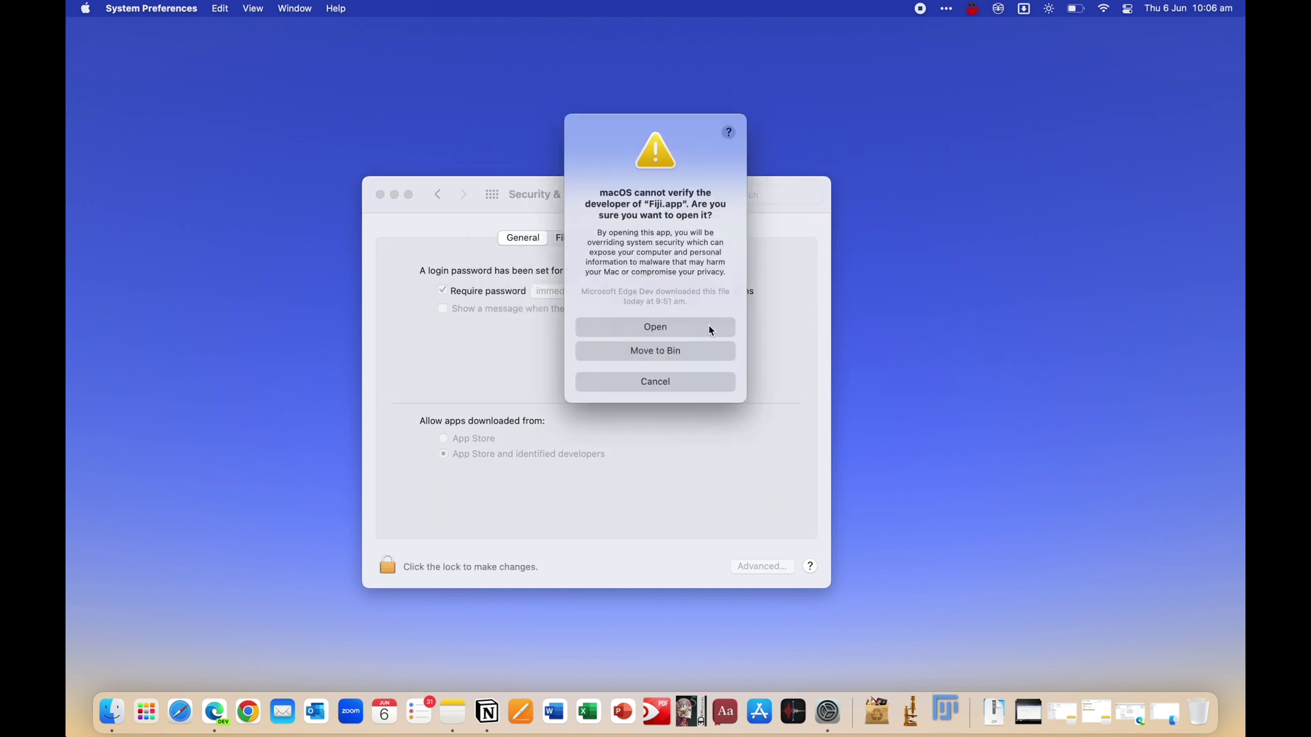
click(706, 327)
click(395, 197)
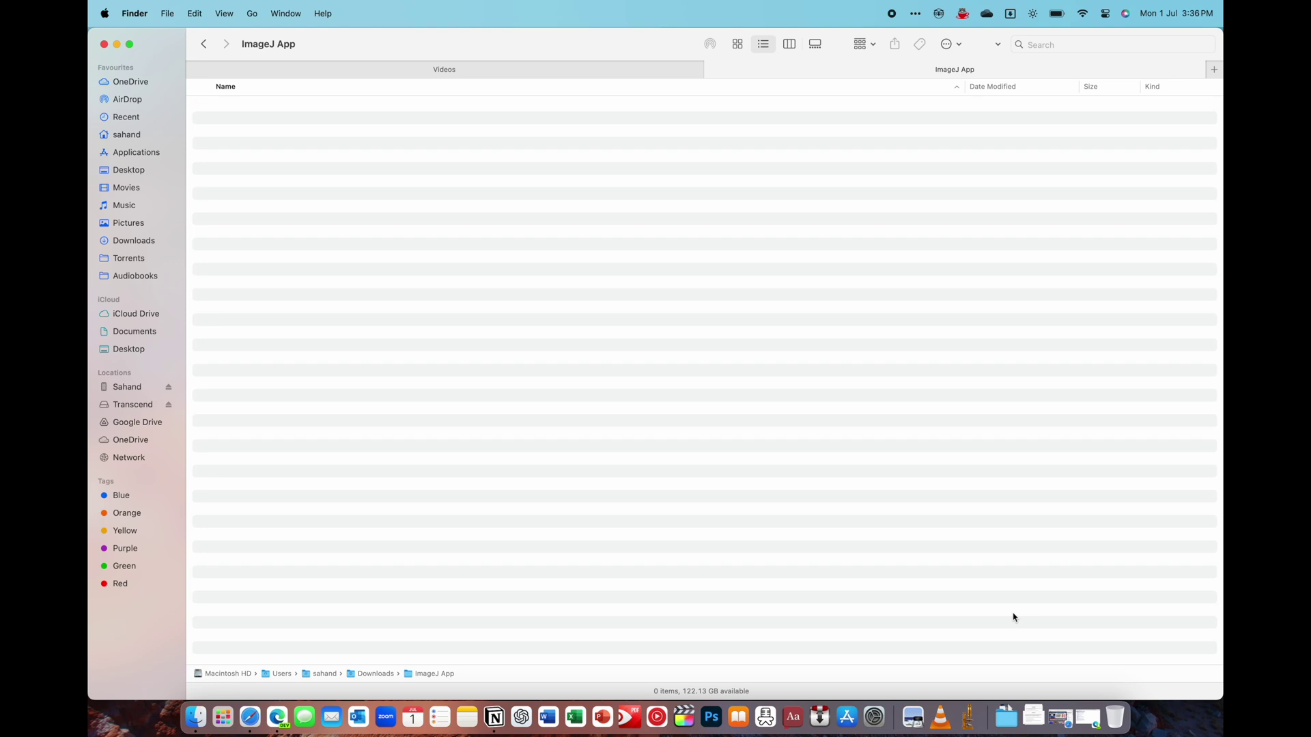
Step: Approve ImageJ with Open Anyway in System Settings > Privacy & Security, then move its toolbar right
click(873, 717)
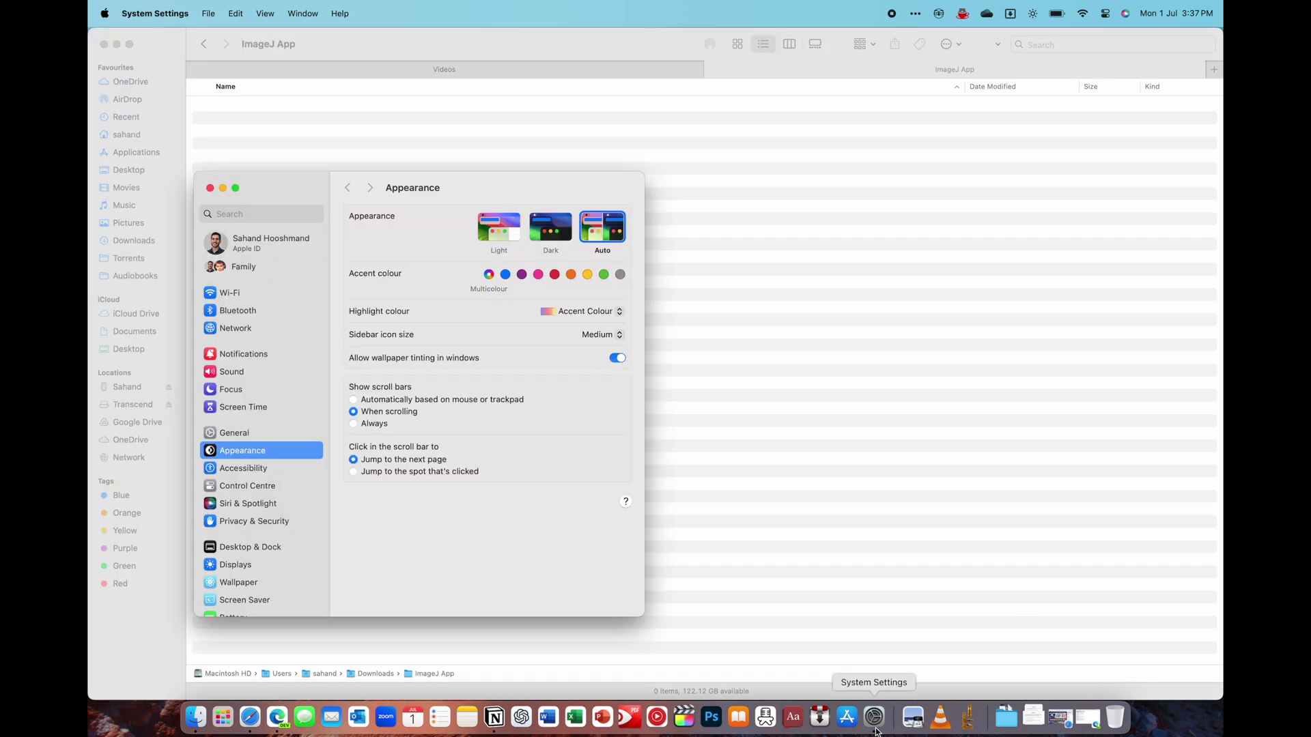
click(297, 518)
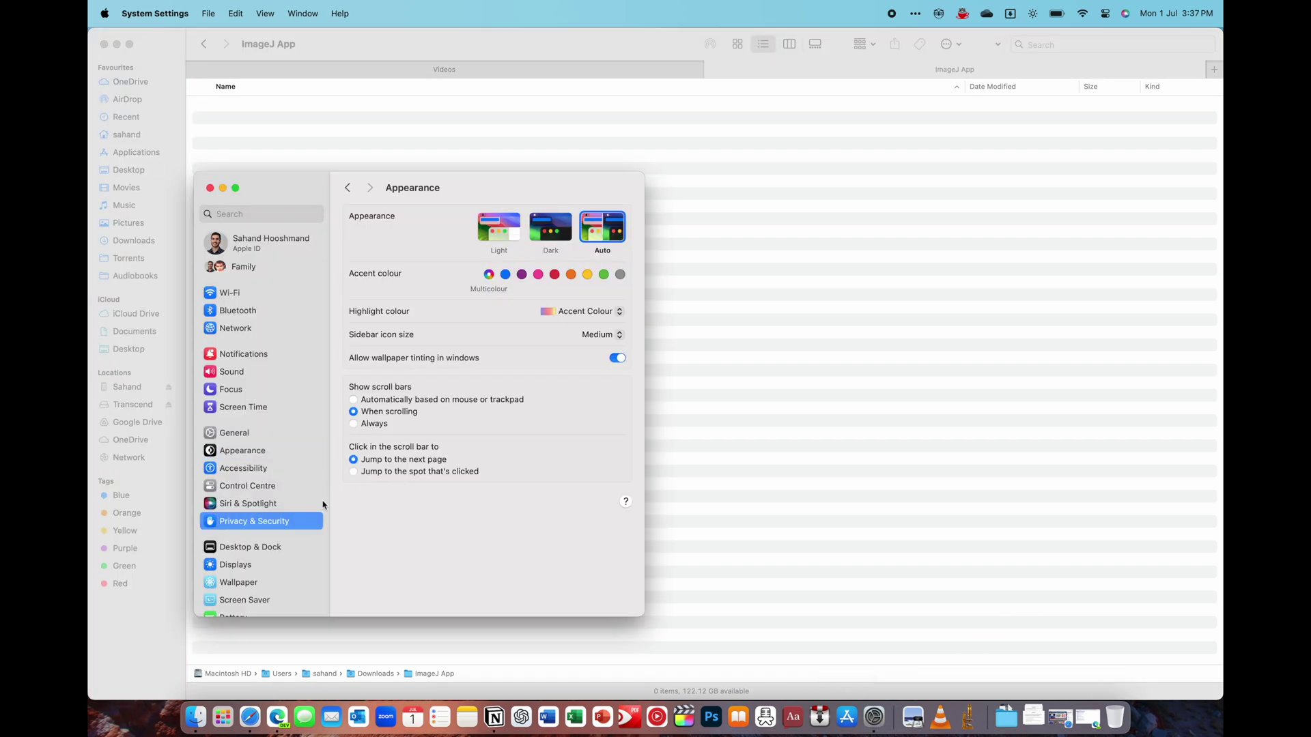
scroll(486, 422, down, 4)
scroll(487, 423, down, 10)
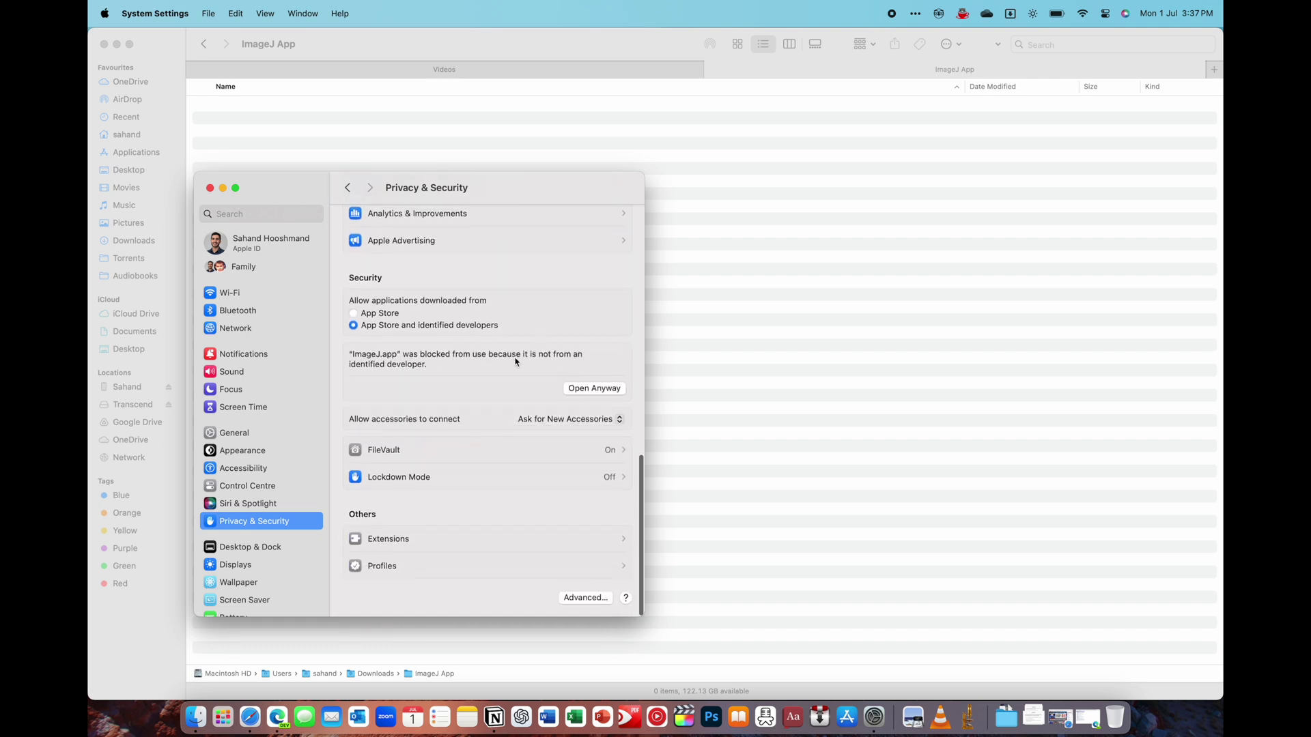
click(595, 388)
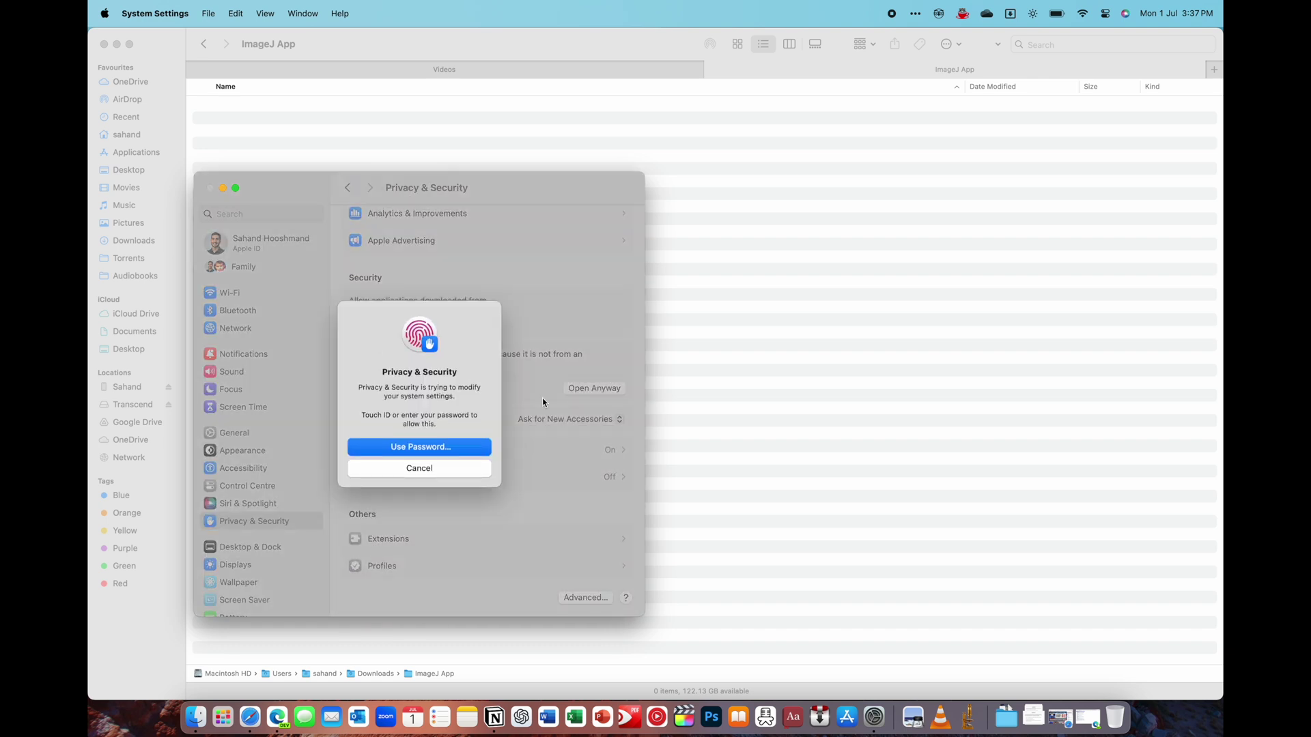
click(665, 322)
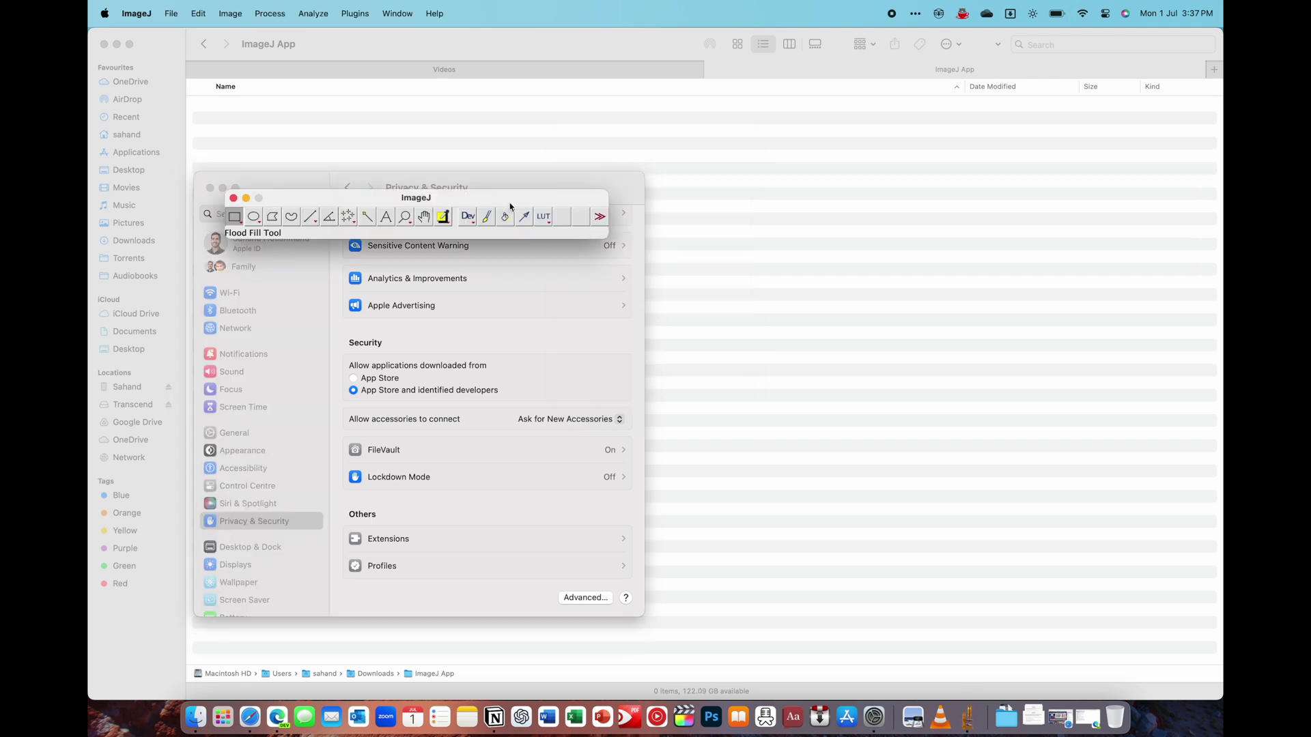
drag(513, 198, 978, 242)
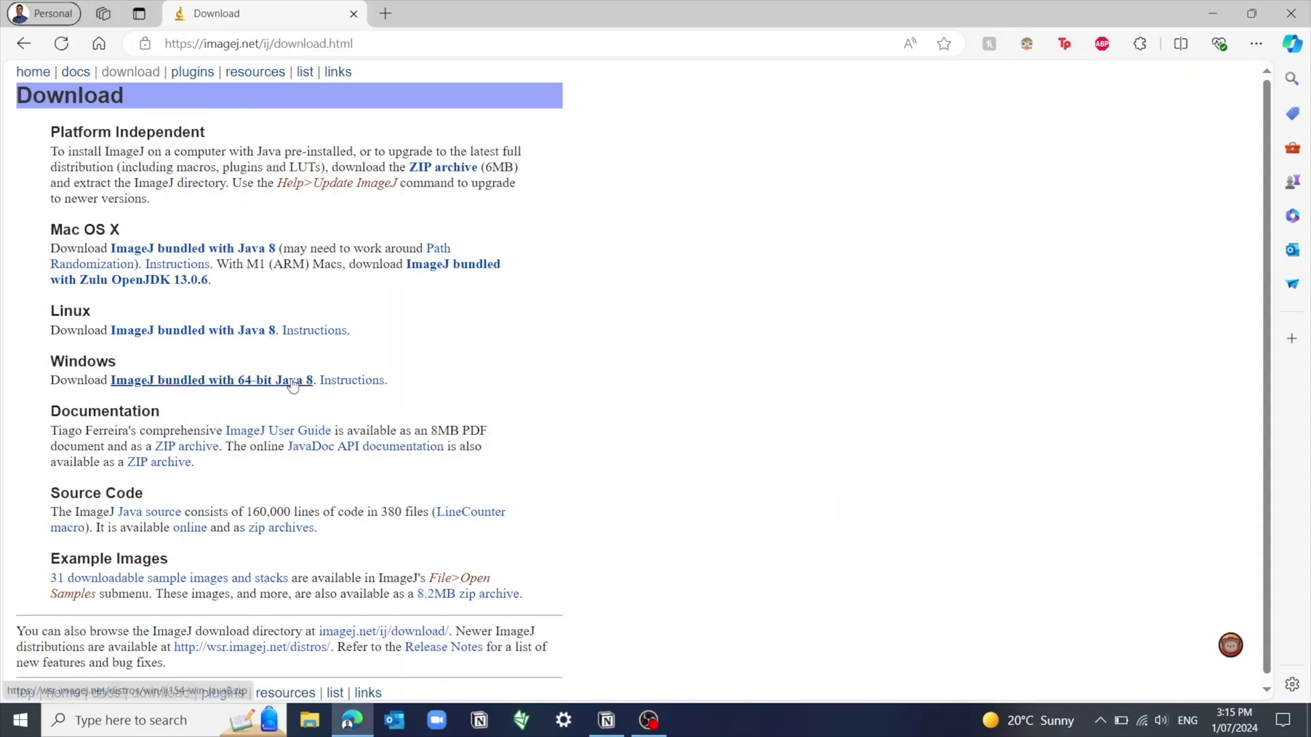
Step: Download the Windows 'ImageJ bundled with 64-bit Java 8' (ij154-win-java8) from the ImageJ download page
click(231, 383)
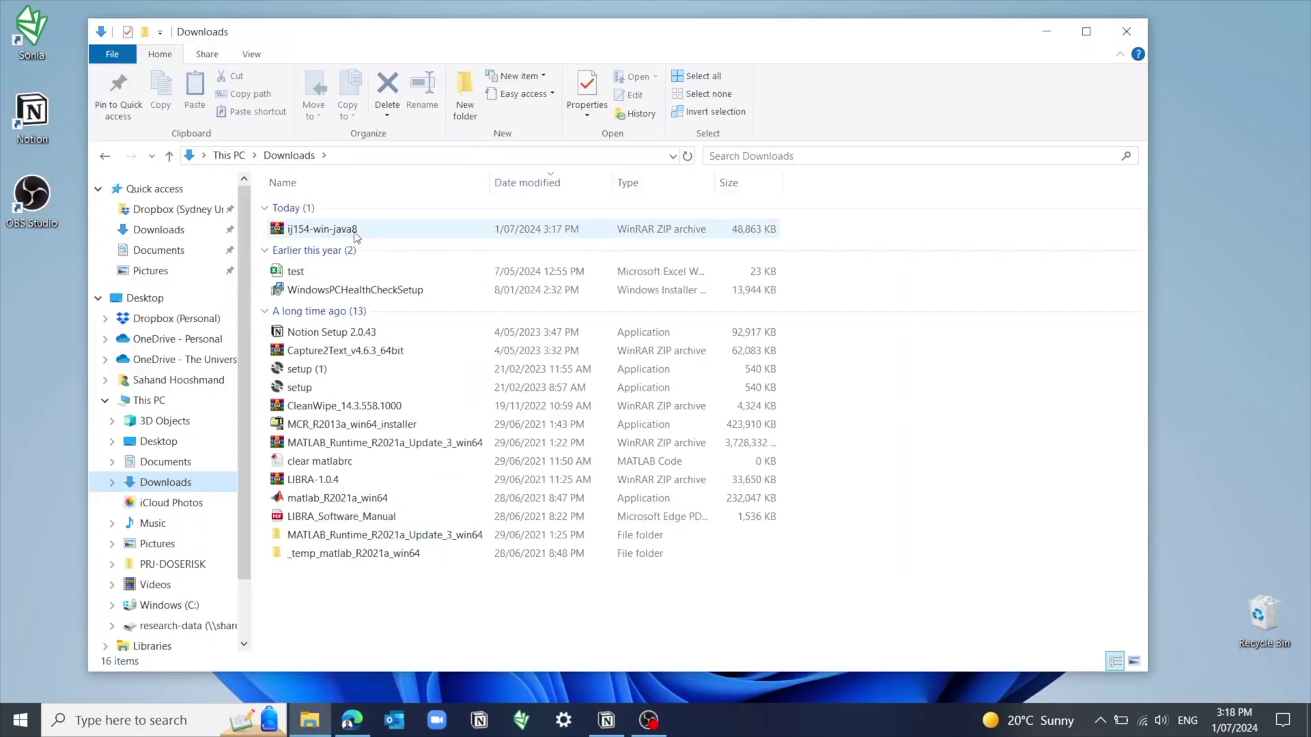
Step: Extract ij154-win-java8, dismiss the WinRAR reminder, launch ImageJ from the ImageJ folder, and centre its window
double_click(353, 230)
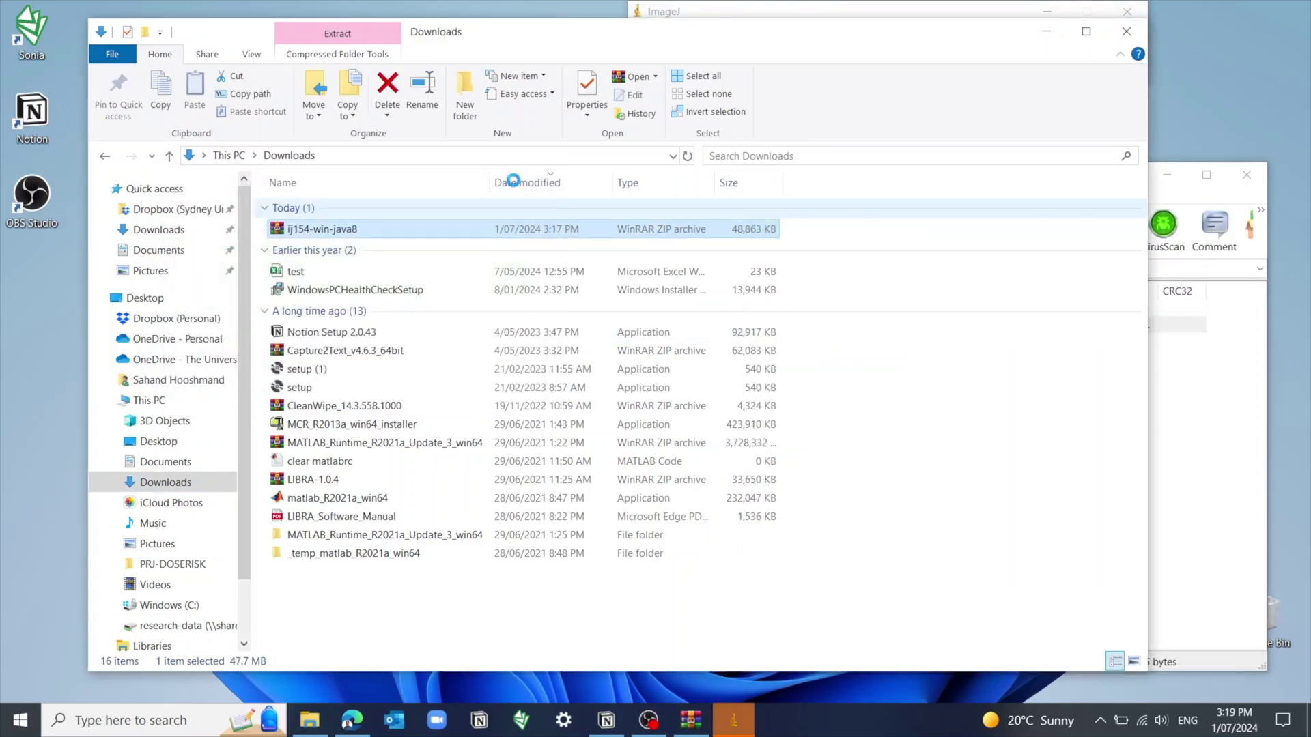
click(740, 377)
double_click(381, 530)
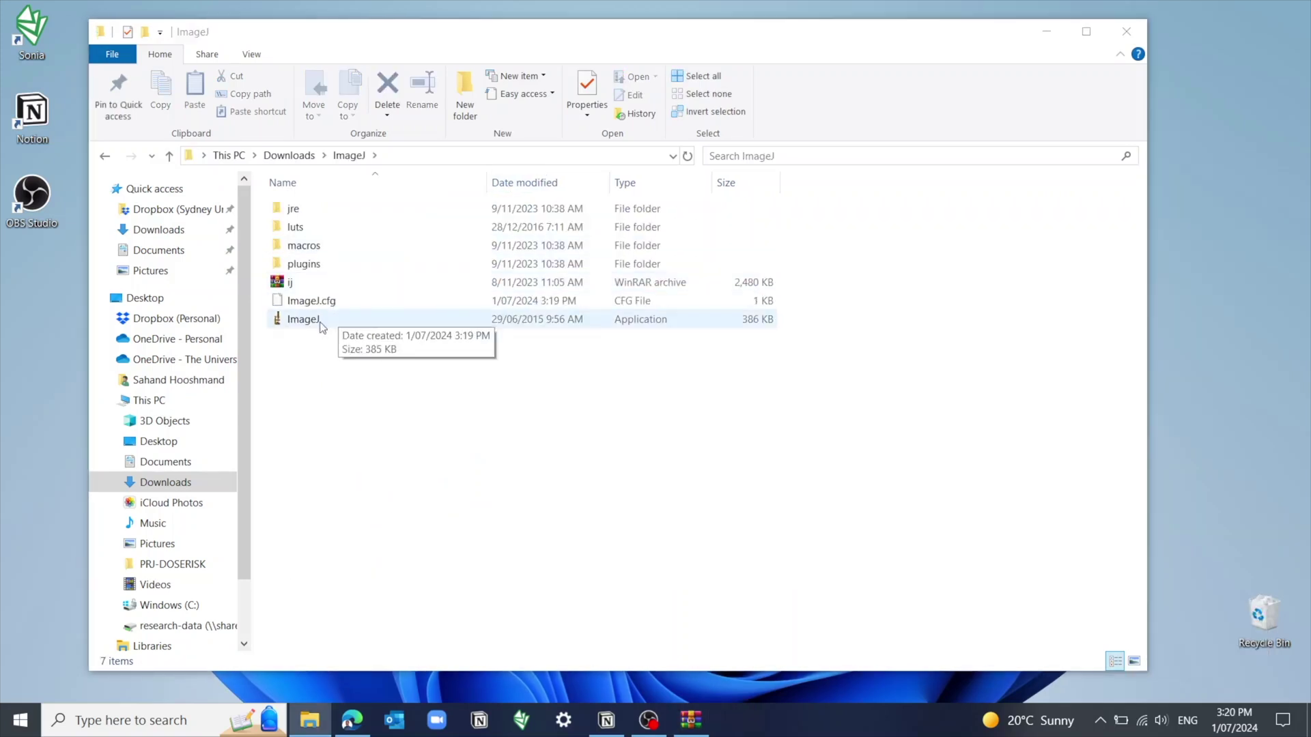
double_click(319, 321)
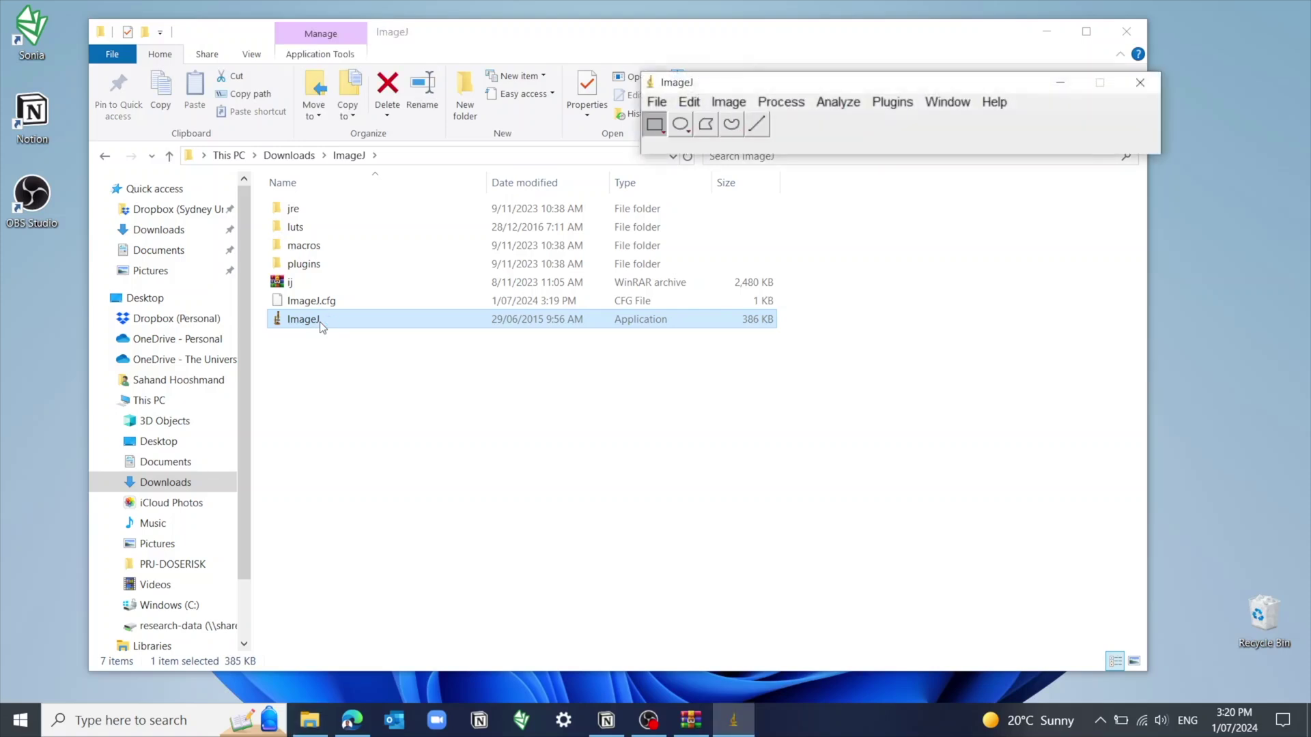
click(1047, 32)
drag(888, 82, 628, 268)
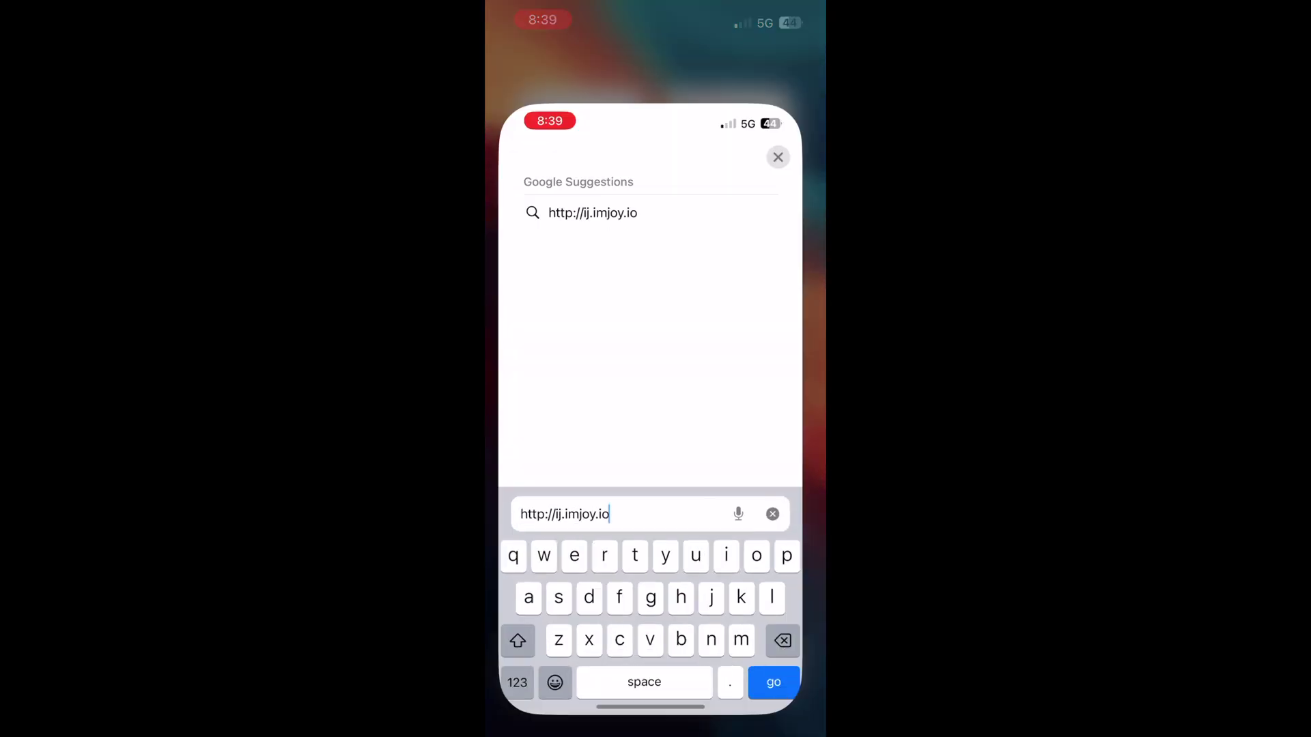
key(Return)
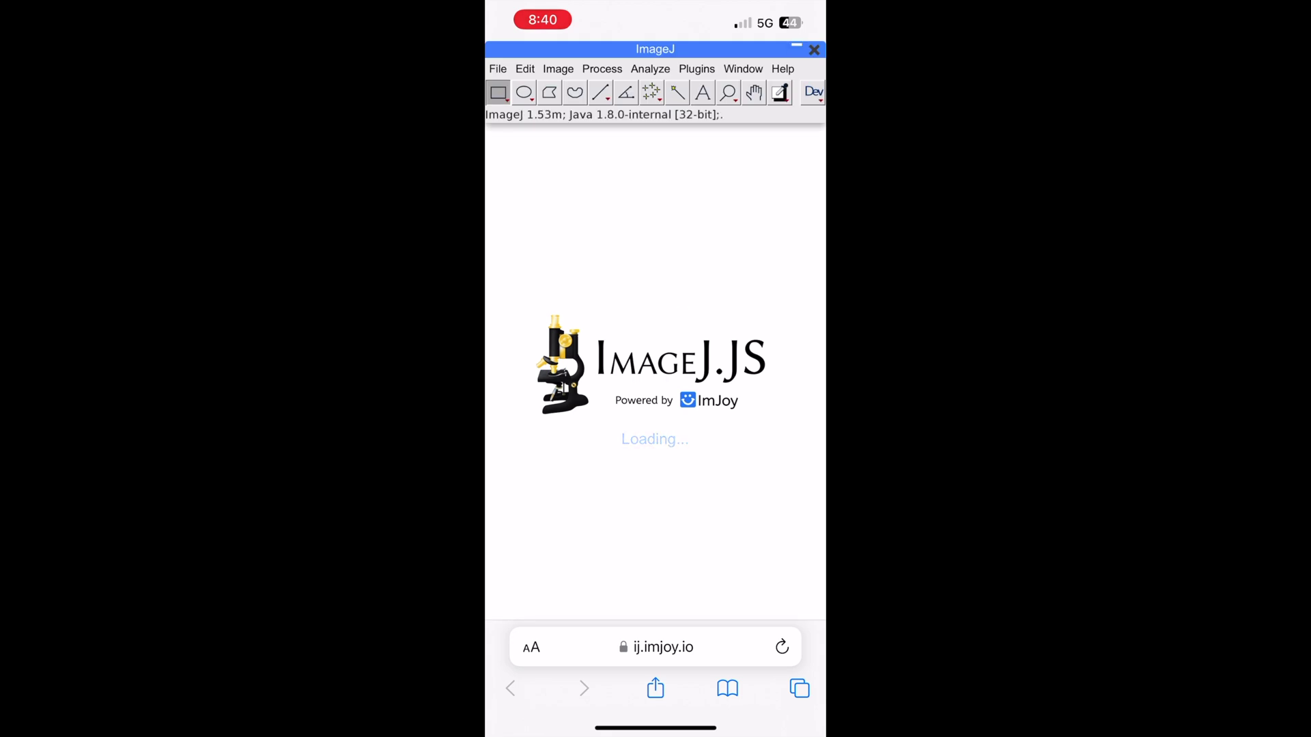
click(498, 68)
click(525, 69)
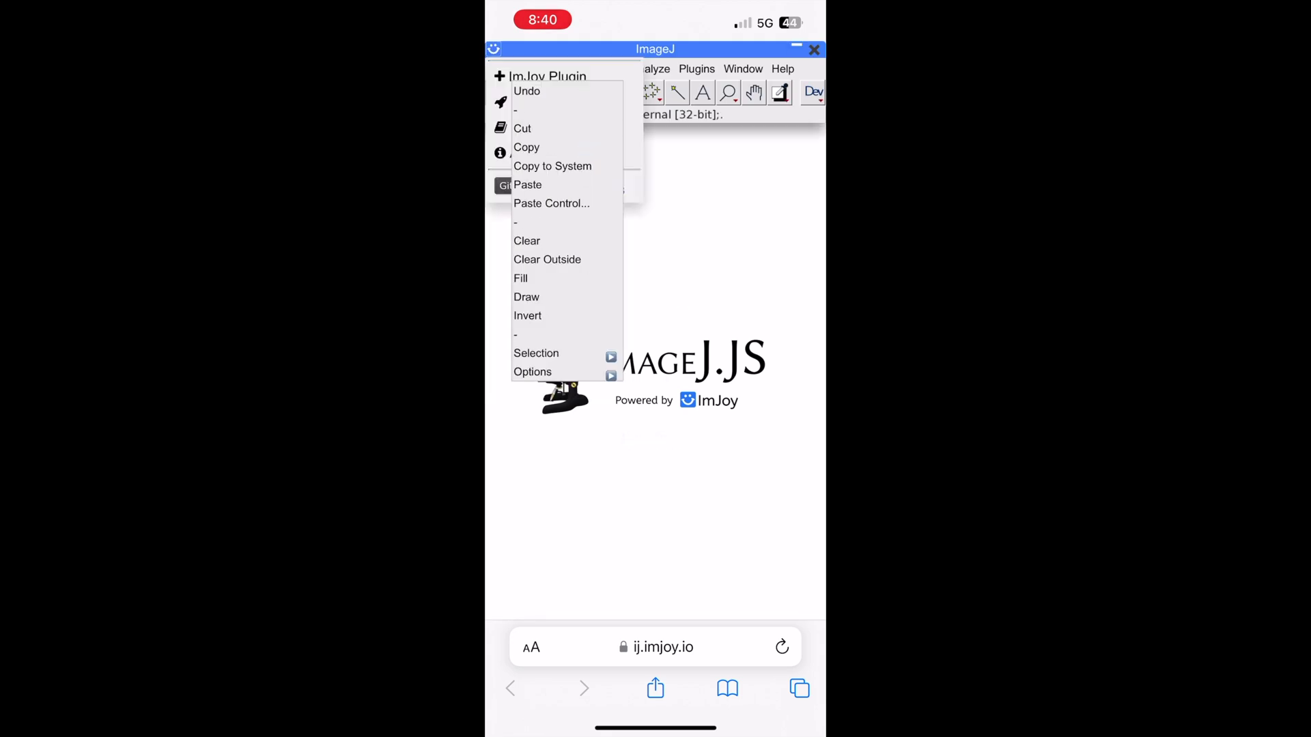
click(493, 48)
click(602, 68)
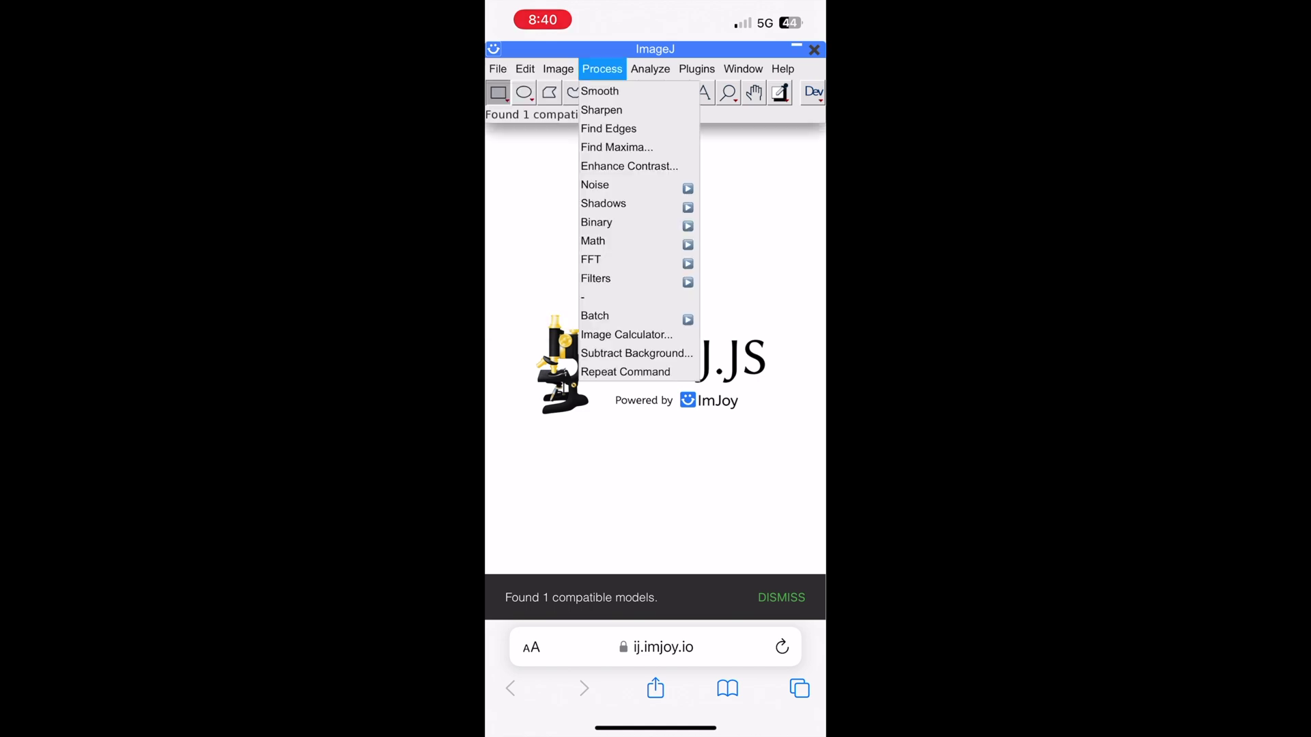
click(650, 69)
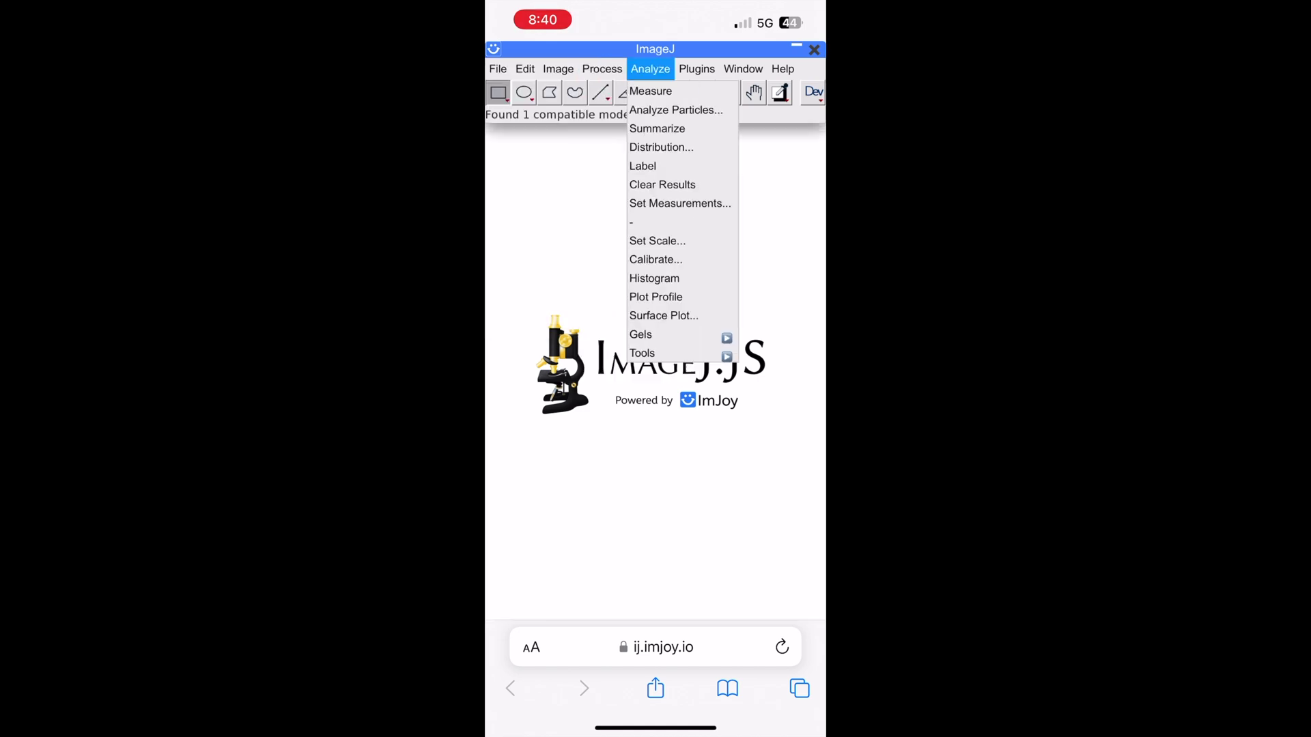
Step: Browse the Process > FFT and Image > Type and Adjust submenus, then return to the home screen
click(602, 69)
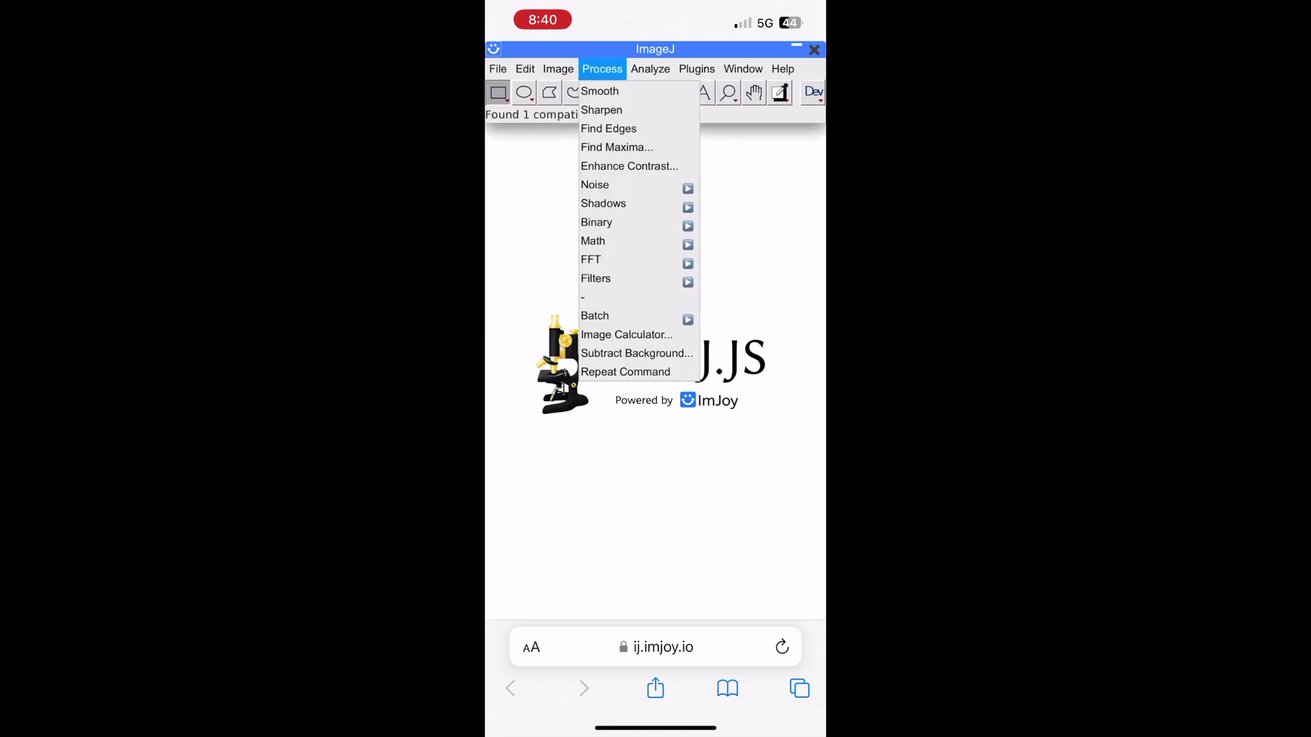
click(591, 259)
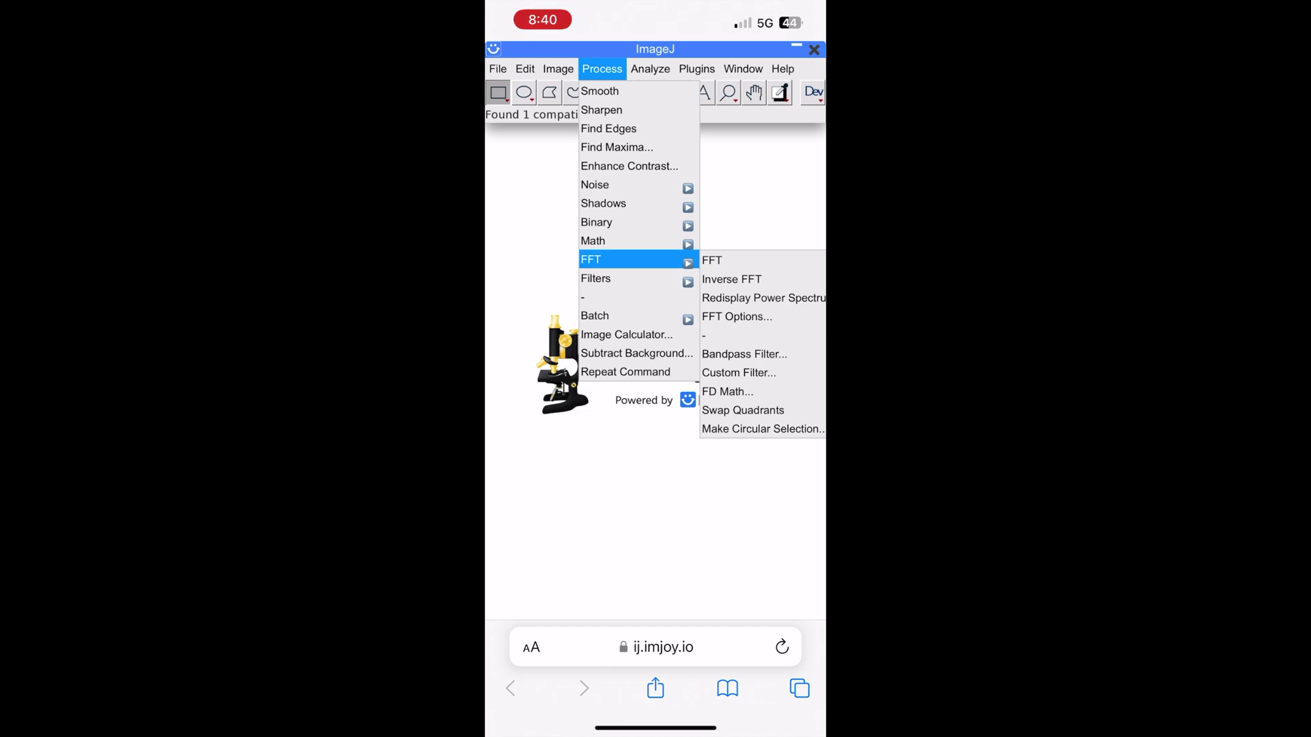
click(525, 69)
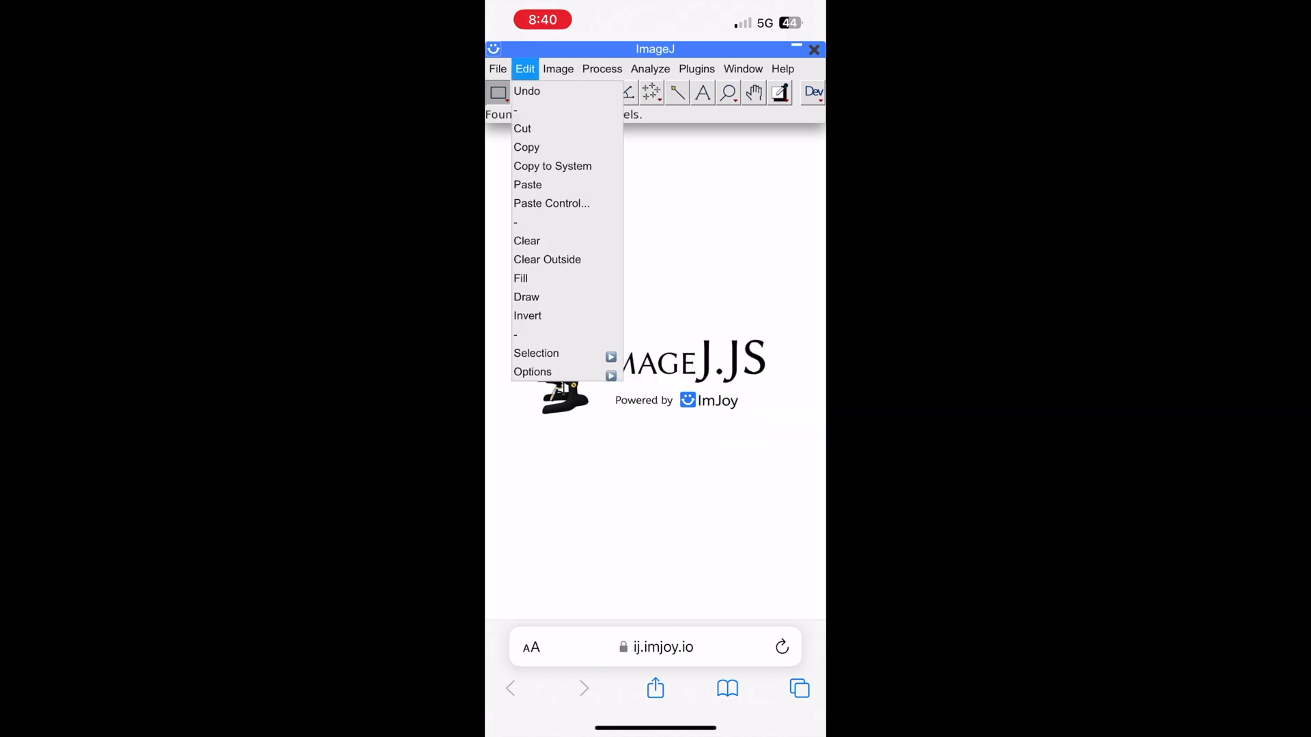
click(558, 69)
click(554, 92)
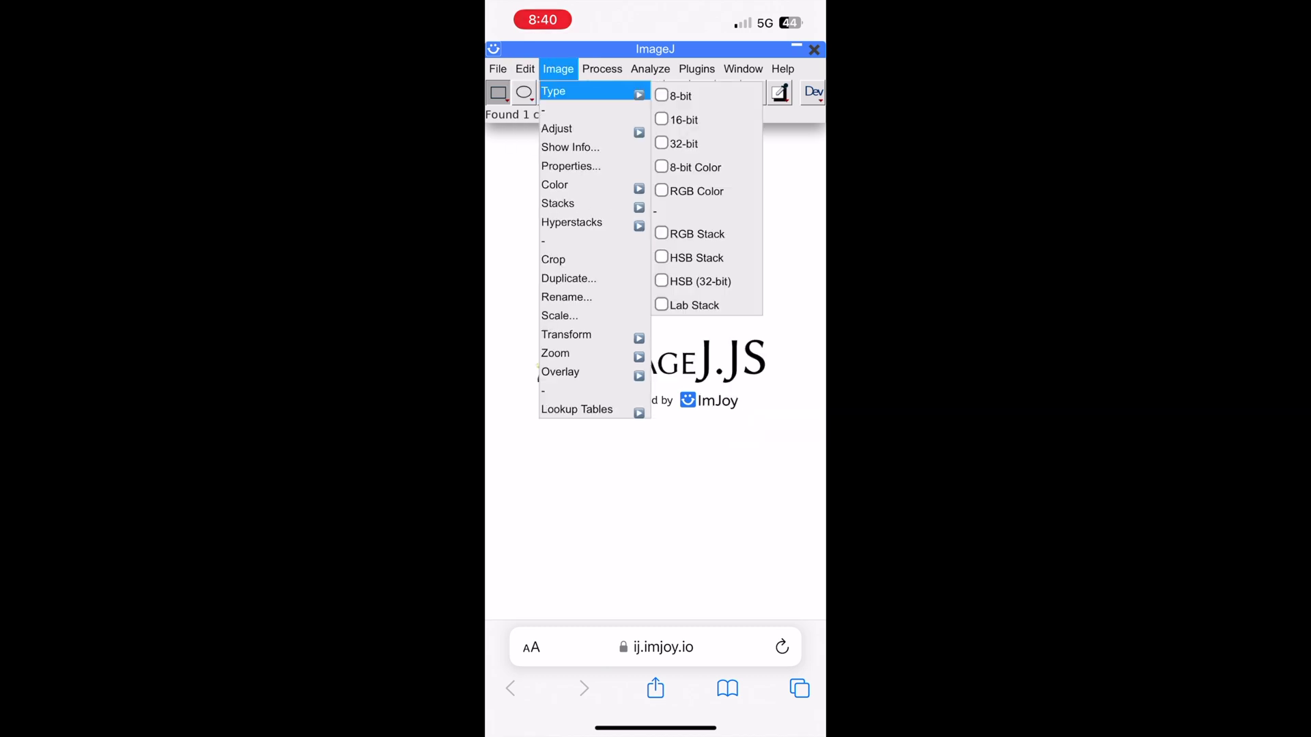
click(557, 129)
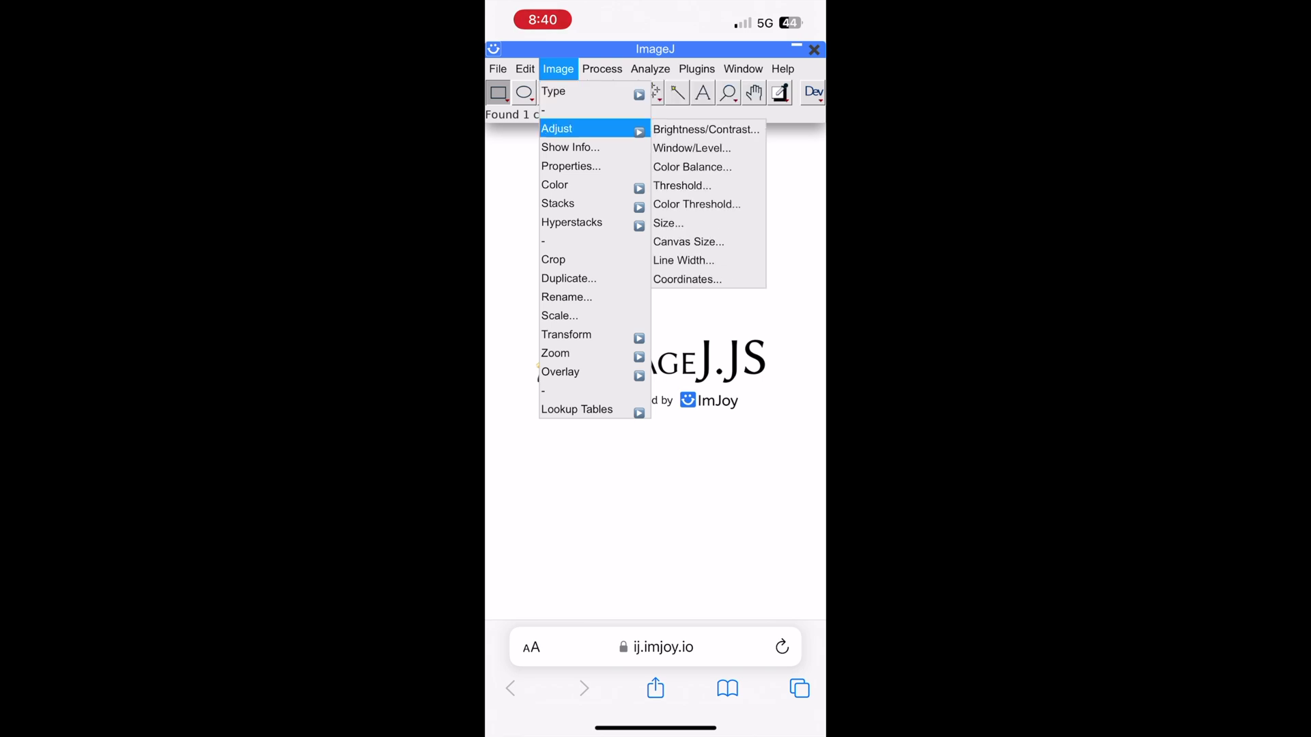
drag(656, 728, 656, 477)
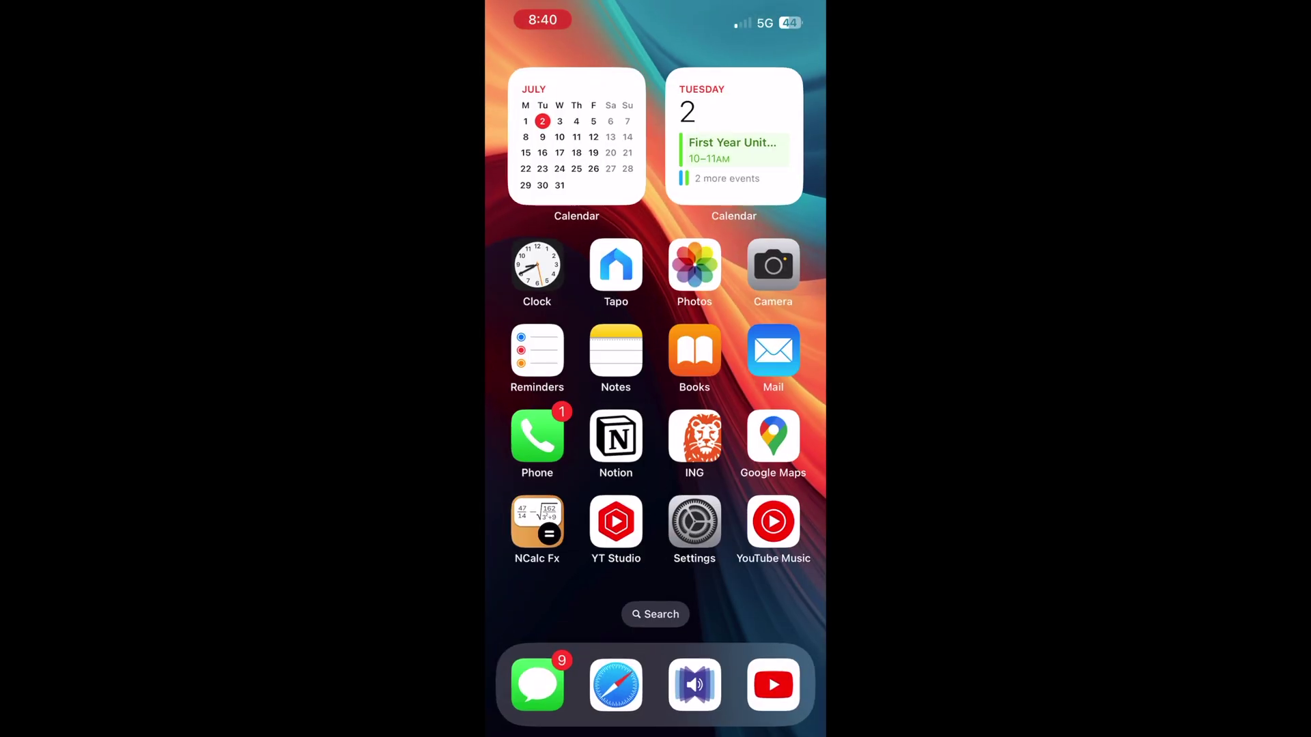